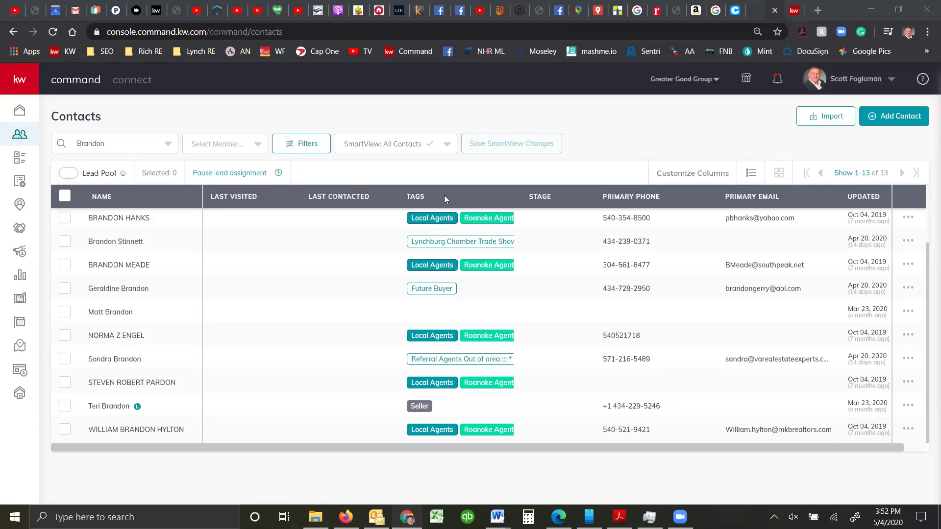
Open the seller contact from the Brandon results and list her River Oaks Listing opportunity
{"action": "left_click", "coordinate": [100, 408]}
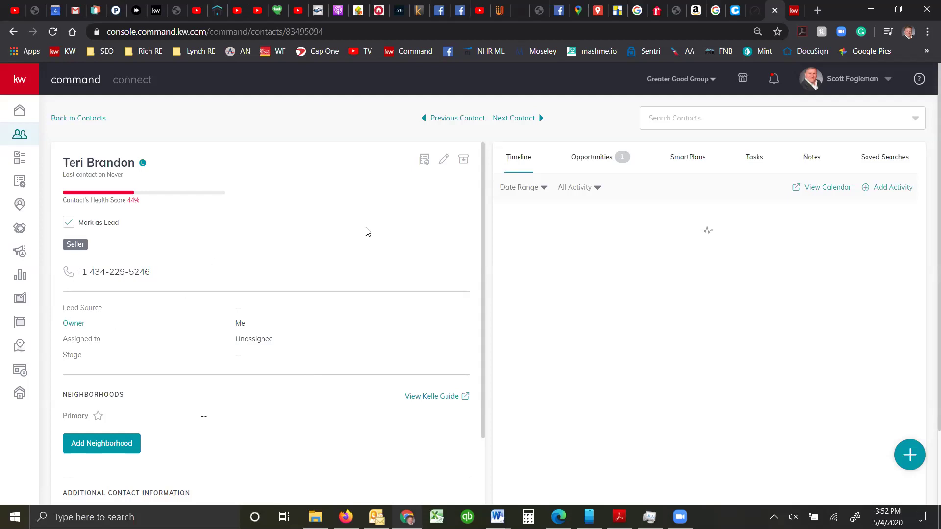
{"action": "left_click", "coordinate": [588, 161]}
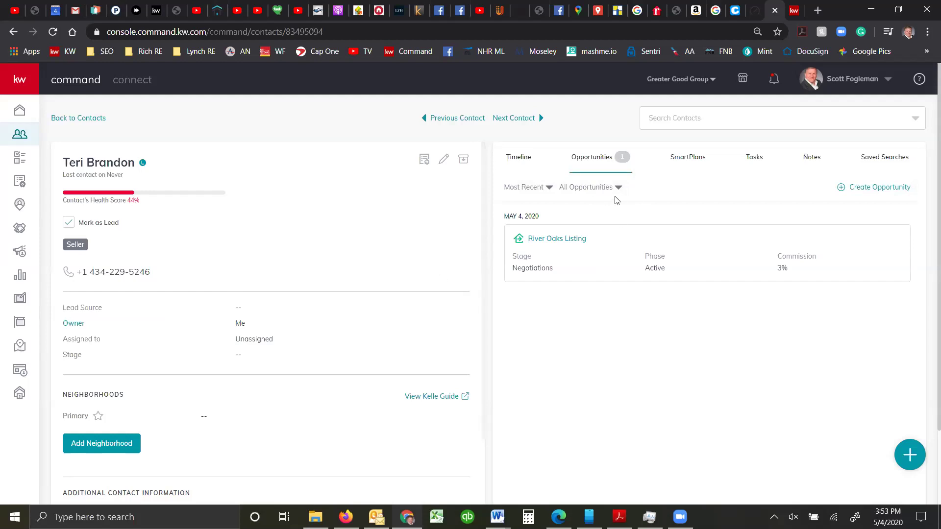
Start a new opportunity and add the contact found by searching 'ma' as co-seller
{"action": "left_click", "coordinate": [865, 190]}
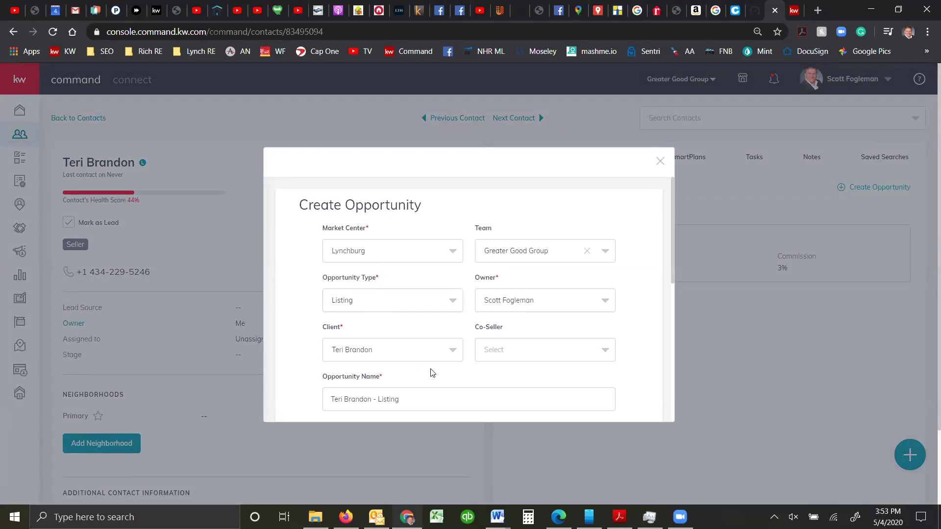
{"action": "left_click", "coordinate": [510, 352]}
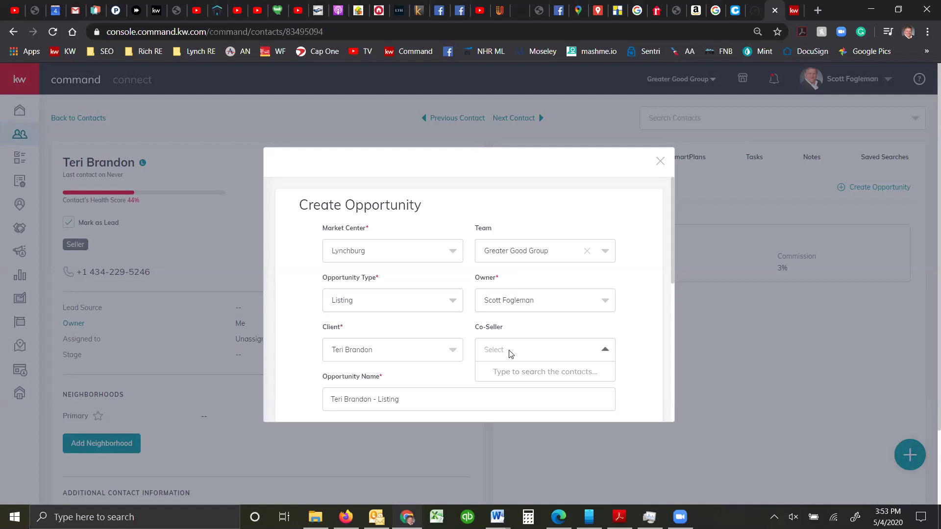
{"action": "type", "text": "matt br"}
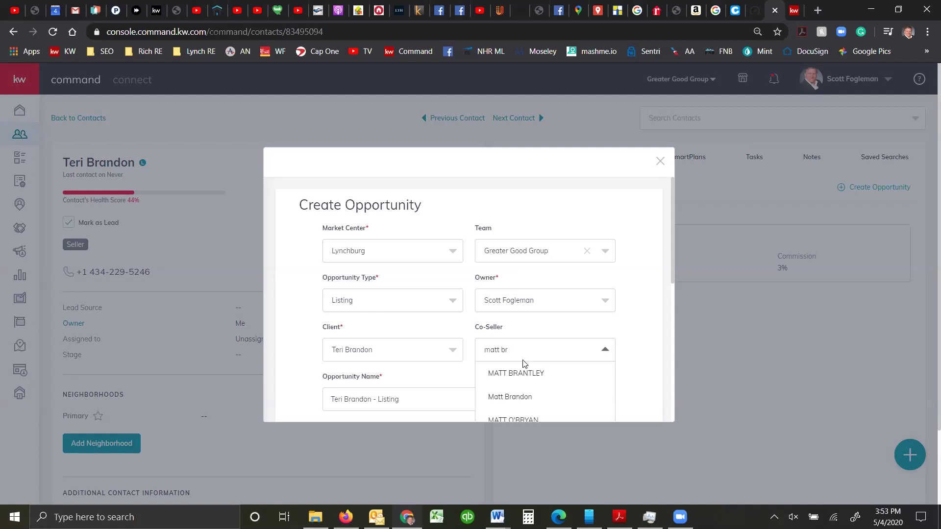
{"action": "left_click", "coordinate": [518, 404]}
{"action": "scroll", "coordinate": [651, 328], "scroll_direction": "down", "scroll_amount": 1}
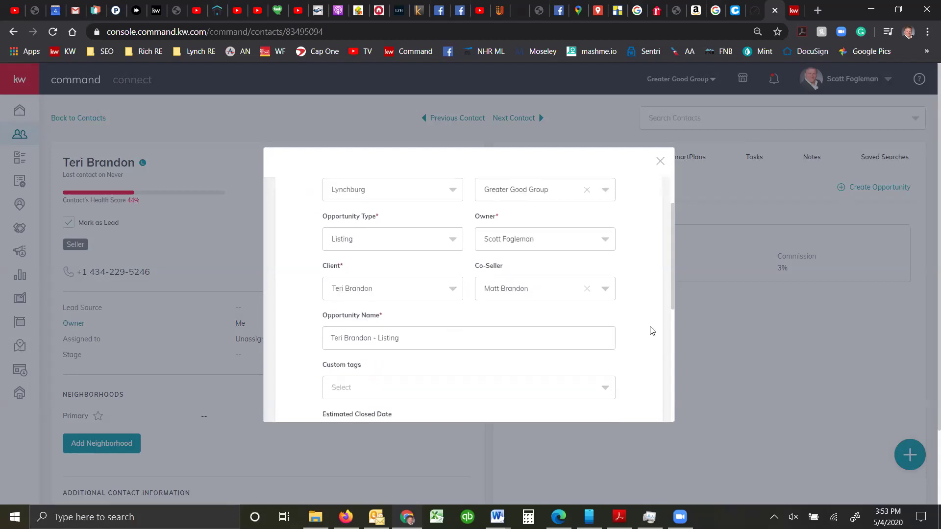
{"action": "scroll", "coordinate": [645, 334], "scroll_direction": "down", "scroll_amount": 2}
{"action": "scroll", "coordinate": [642, 335], "scroll_direction": "down", "scroll_amount": 1}
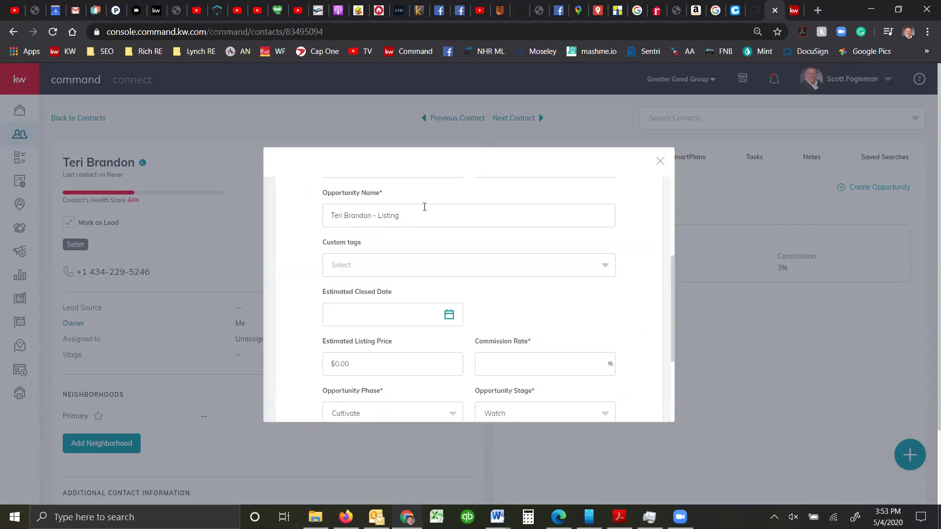
Tag it Single Family Property, set estimated close to 5/29/2020, and enter 3% commission
{"action": "left_click", "coordinate": [353, 265]}
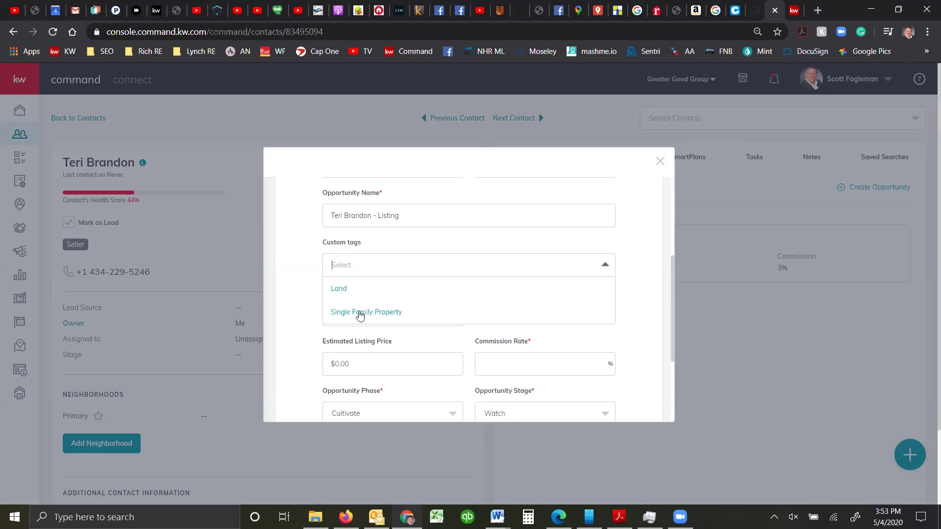
{"action": "left_click", "coordinate": [360, 313]}
{"action": "scroll", "coordinate": [309, 288], "scroll_direction": "down", "scroll_amount": 3}
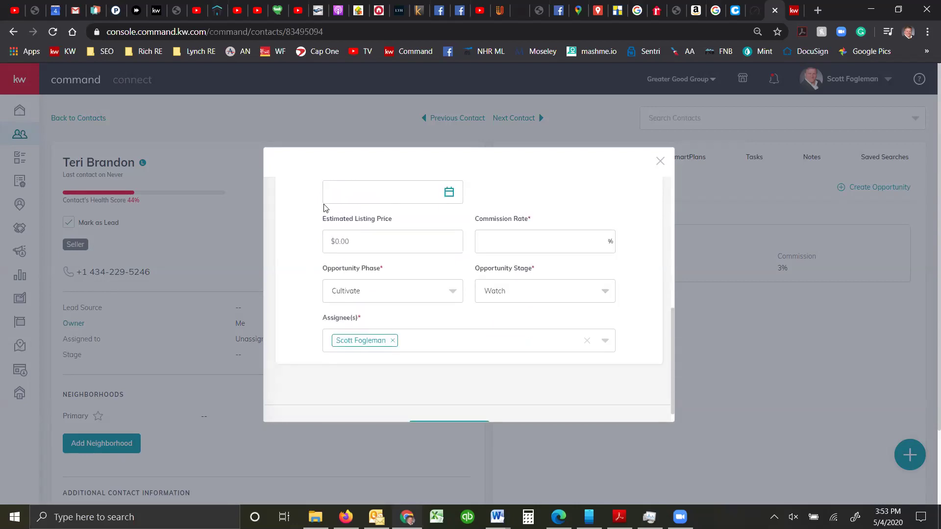
{"action": "scroll", "coordinate": [382, 255], "scroll_direction": "up", "scroll_amount": 1}
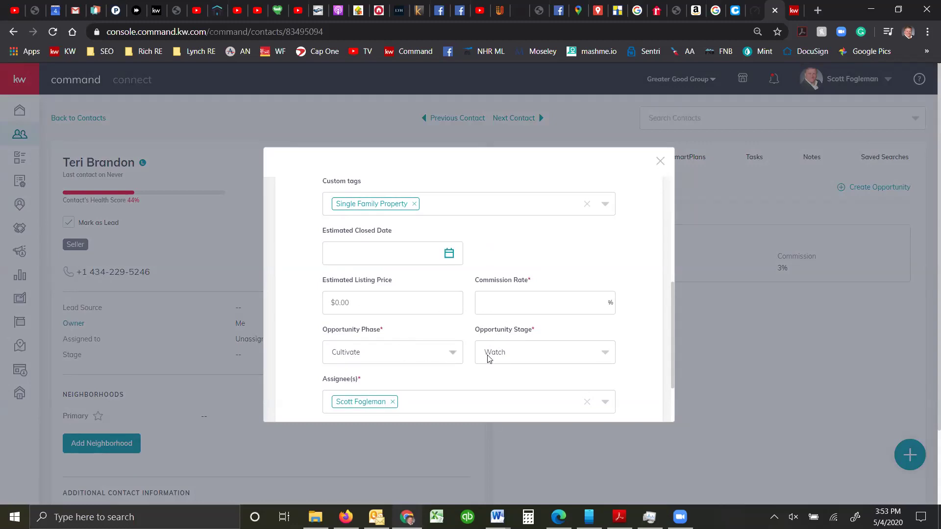
{"action": "left_click", "coordinate": [449, 253]}
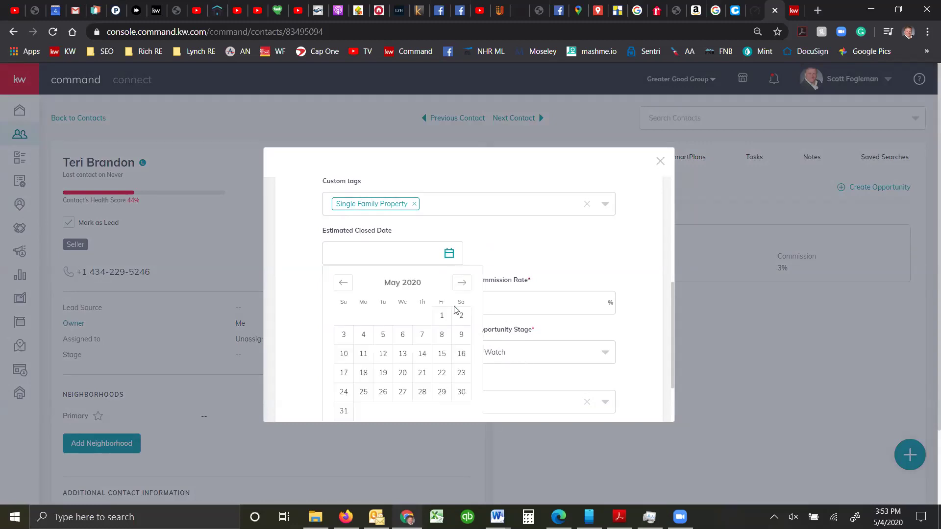
{"action": "left_click", "coordinate": [448, 398]}
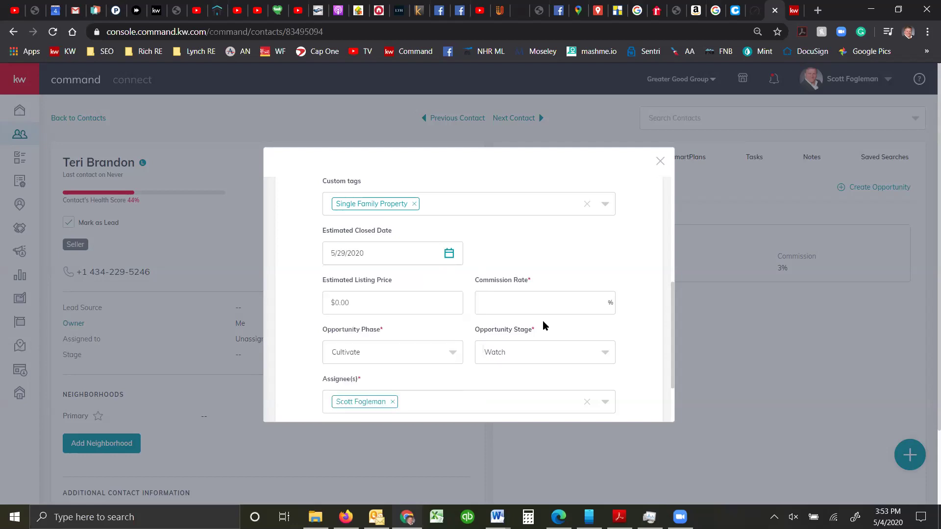
{"action": "left_click", "coordinate": [538, 305]}
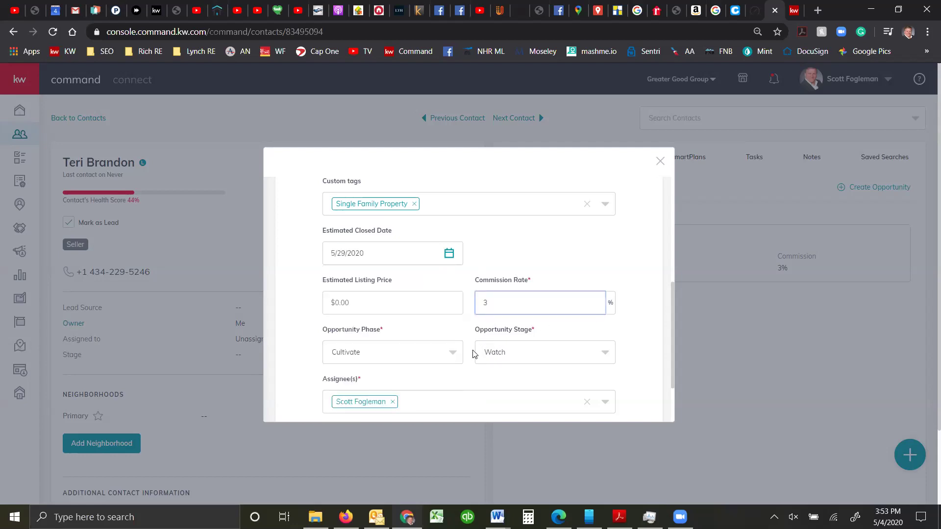
Look over the opportunity phase and stage choices, leaving the stage unchanged
{"action": "left_click", "coordinate": [410, 356]}
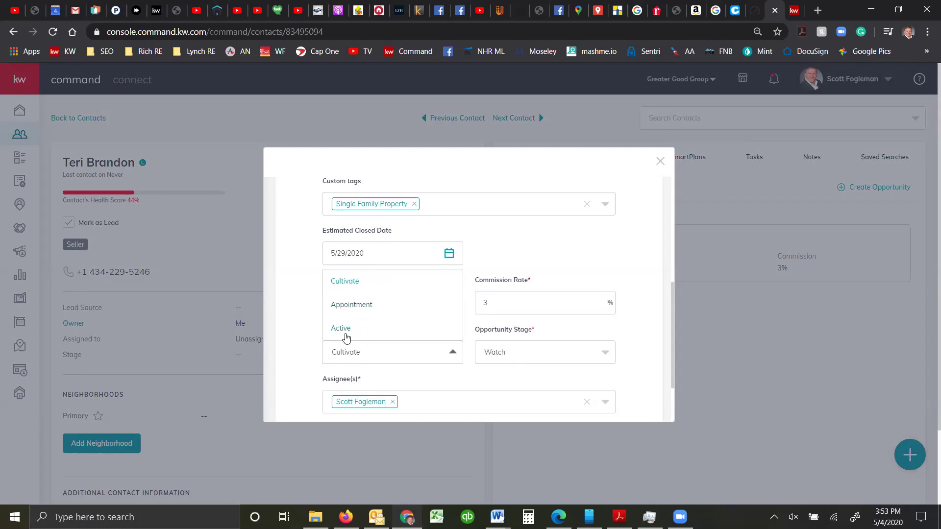
{"action": "left_click", "coordinate": [513, 354]}
{"action": "left_click", "coordinate": [634, 319]}
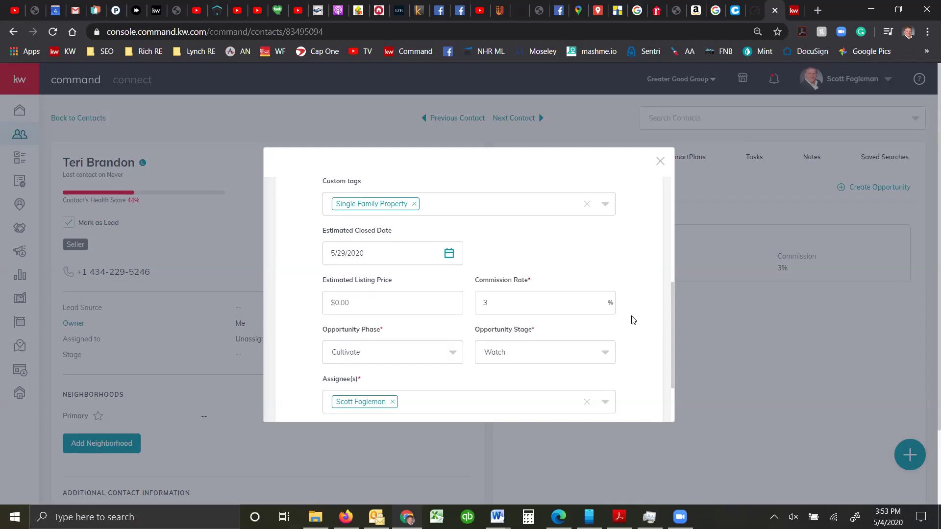
{"action": "scroll", "coordinate": [633, 320], "scroll_direction": "down", "scroll_amount": 4}
{"action": "scroll", "coordinate": [652, 251], "scroll_direction": "up", "scroll_amount": 4}
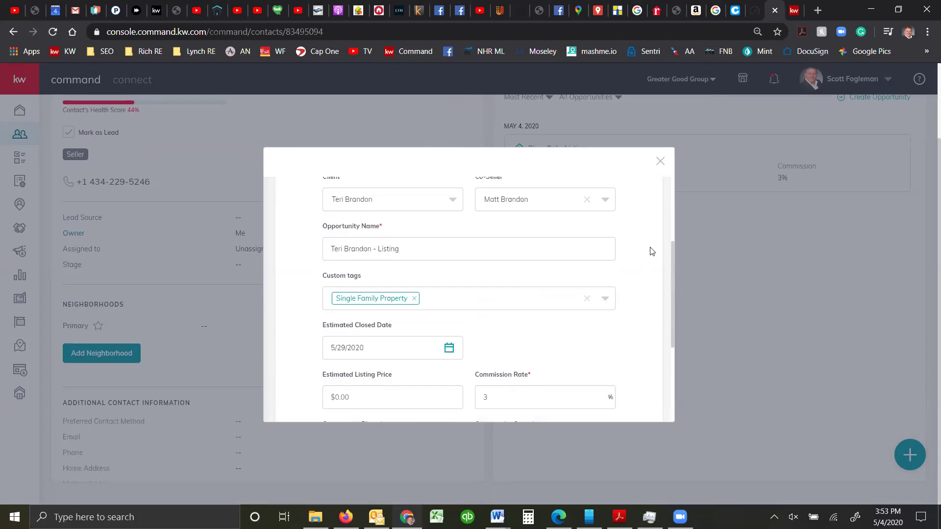
Close the unfinished Create Opportunity form and view the River Oaks Listing details page
{"action": "left_click", "coordinate": [660, 162]}
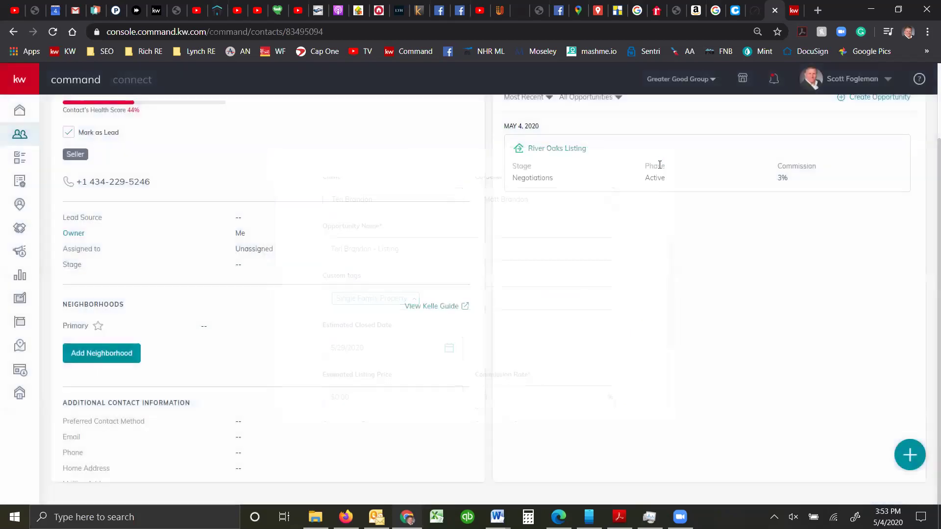
{"action": "scroll", "coordinate": [512, 220], "scroll_direction": "up", "scroll_amount": 1}
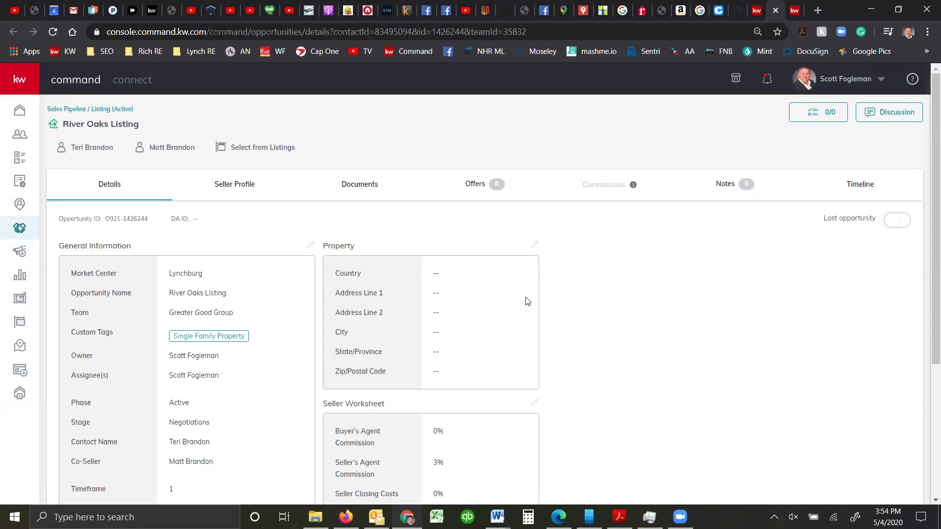
{"action": "scroll", "coordinate": [343, 290], "scroll_direction": "down", "scroll_amount": 1}
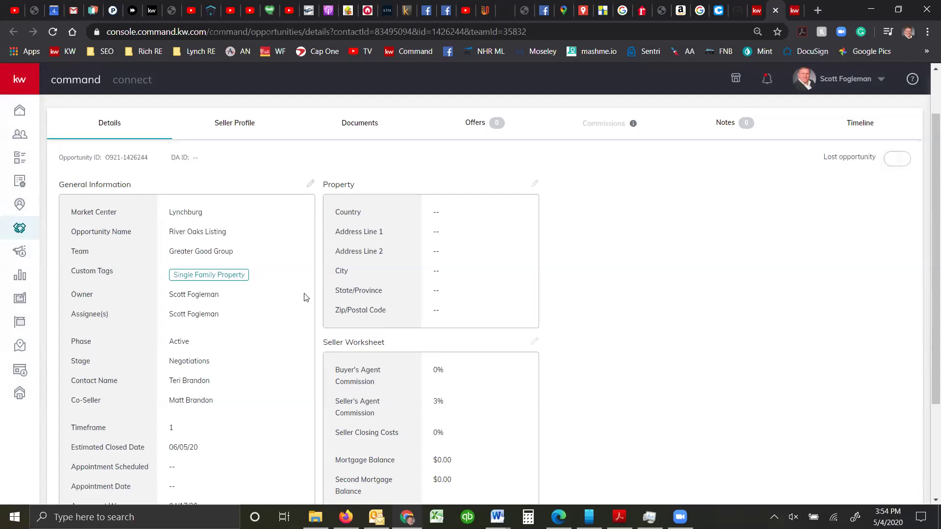
{"action": "scroll", "coordinate": [308, 292], "scroll_direction": "up", "scroll_amount": 1}
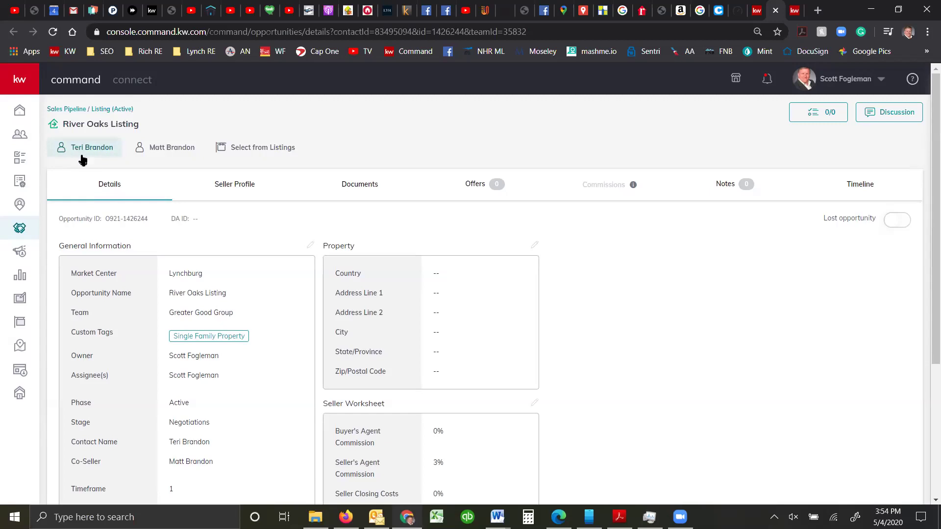
{"action": "left_click", "coordinate": [269, 152]}
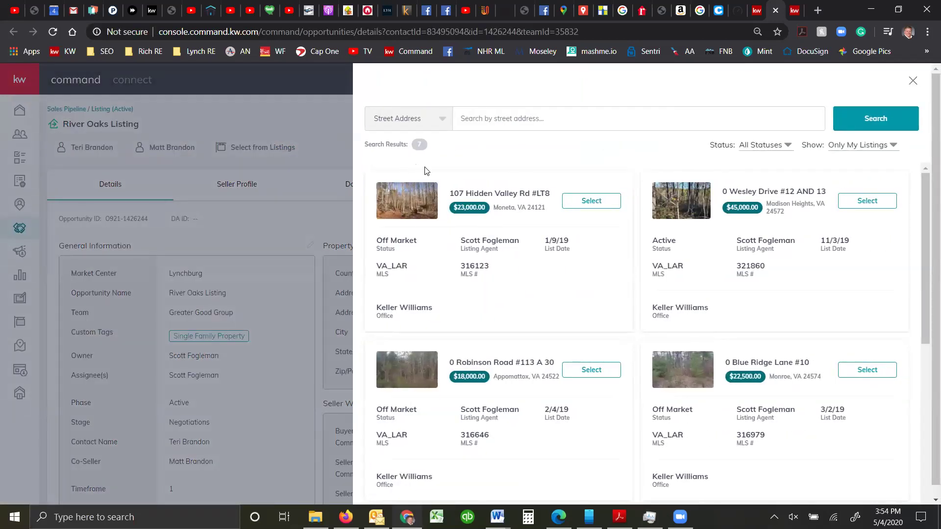
{"action": "left_click", "coordinate": [475, 123]}
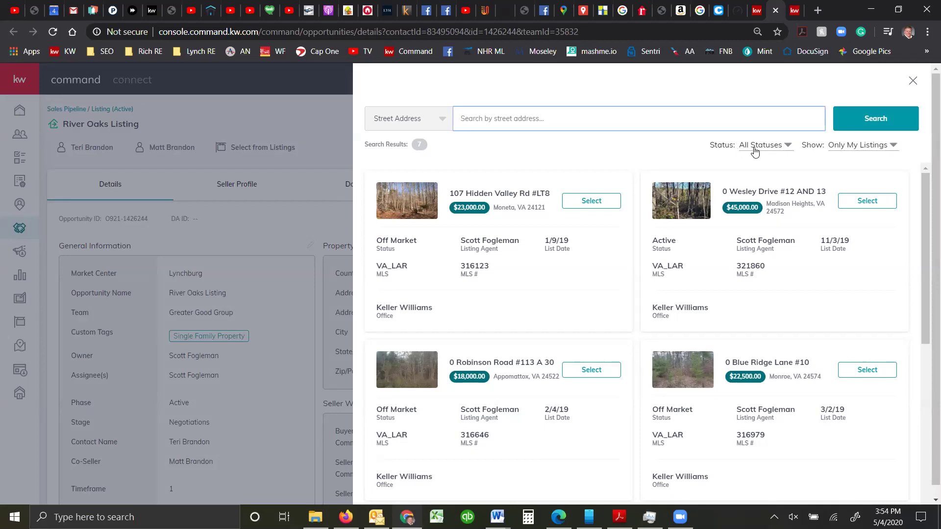
{"action": "left_click", "coordinate": [859, 151]}
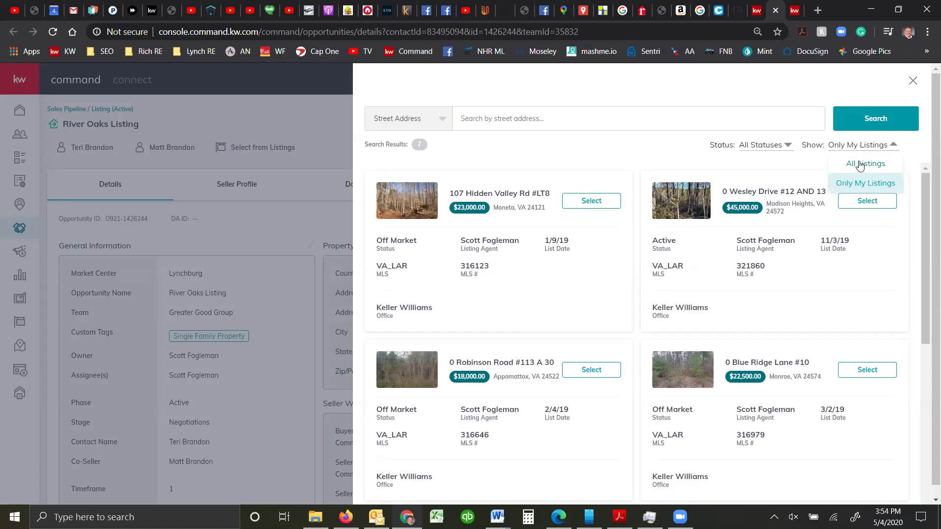
{"action": "left_click", "coordinate": [860, 164]}
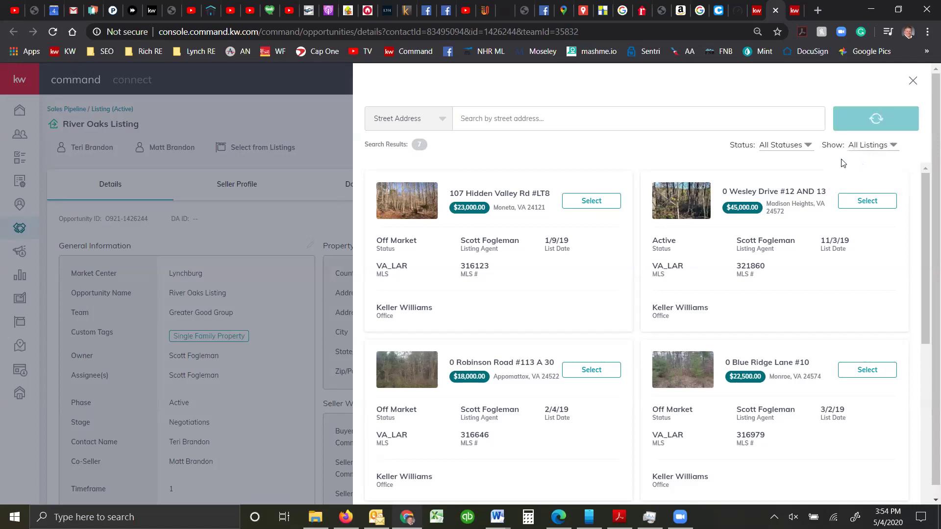
{"action": "left_click", "coordinate": [798, 152]}
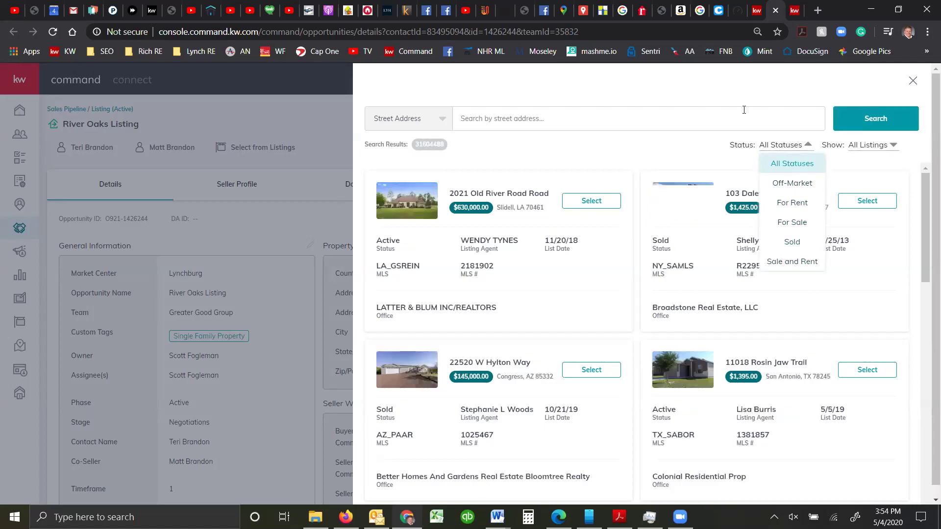
{"action": "left_click", "coordinate": [686, 124]}
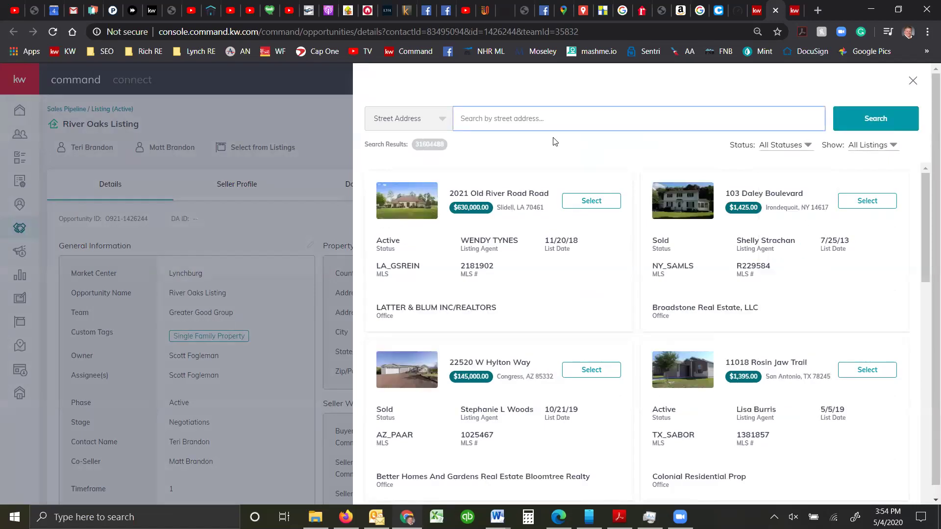
{"action": "key", "text": "Return"}
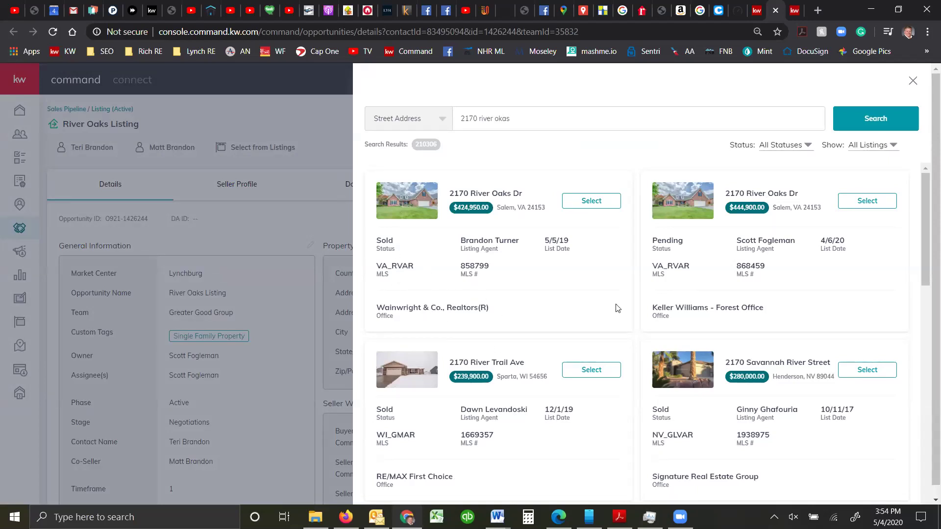
{"action": "left_click", "coordinate": [861, 205]}
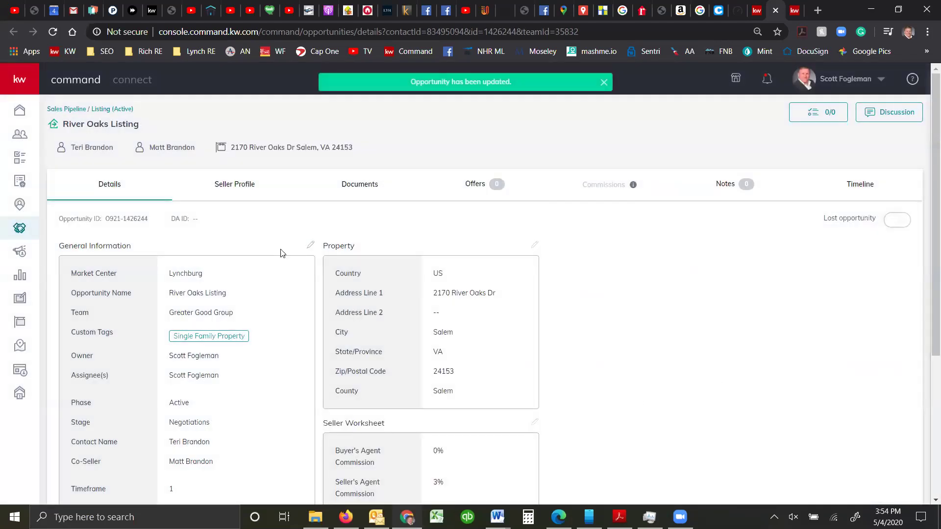
Edit General Information to set the Closed Date to June 5, 2020, and save
{"action": "scroll", "coordinate": [283, 235], "scroll_direction": "down", "scroll_amount": 2}
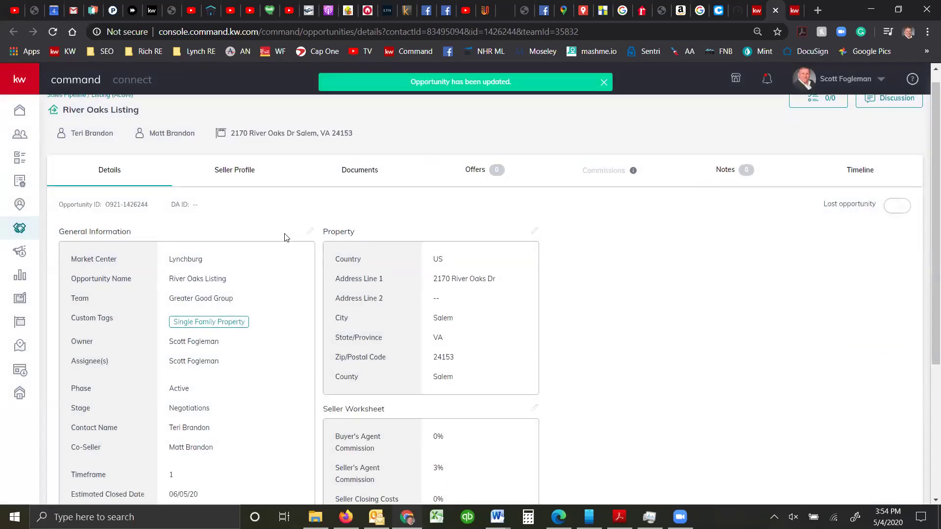
{"action": "scroll", "coordinate": [292, 274], "scroll_direction": "down", "scroll_amount": 3}
{"action": "scroll", "coordinate": [294, 282], "scroll_direction": "up", "scroll_amount": 5}
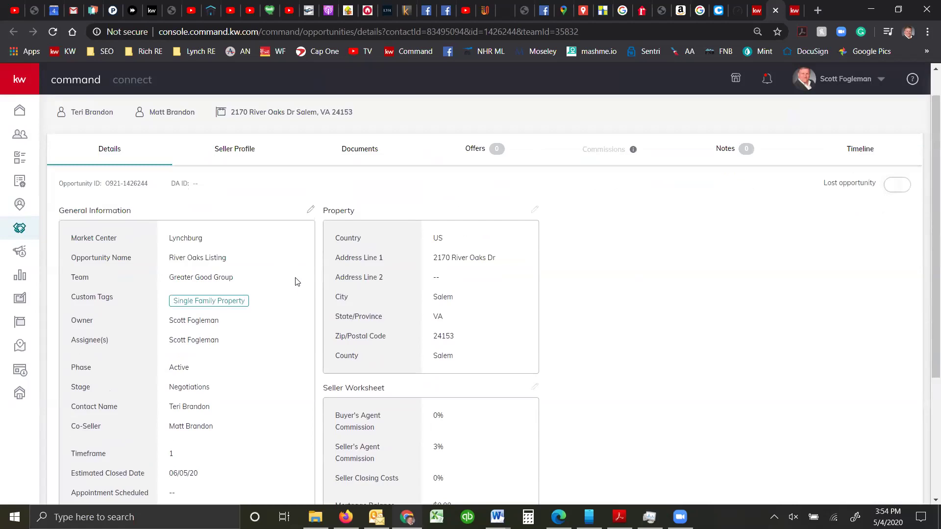
{"action": "left_click", "coordinate": [312, 210]}
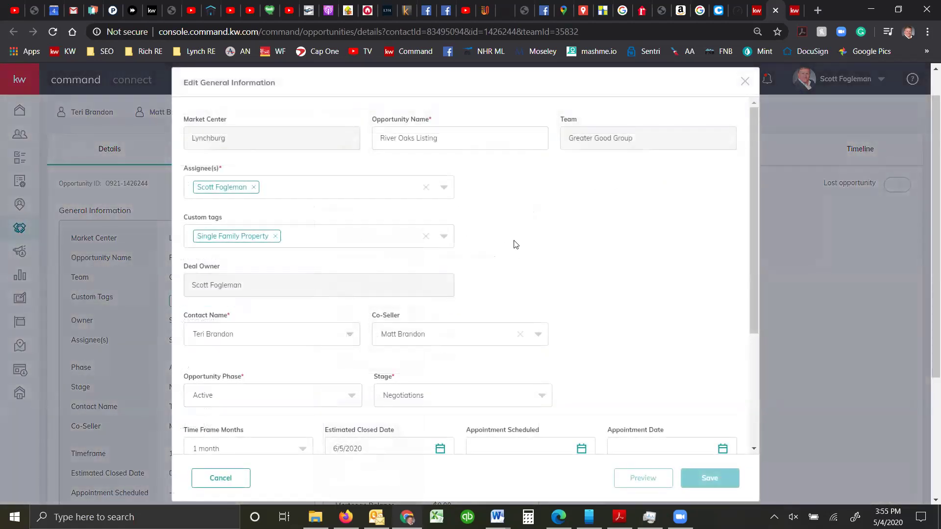
{"action": "scroll", "coordinate": [543, 236], "scroll_direction": "down", "scroll_amount": 4}
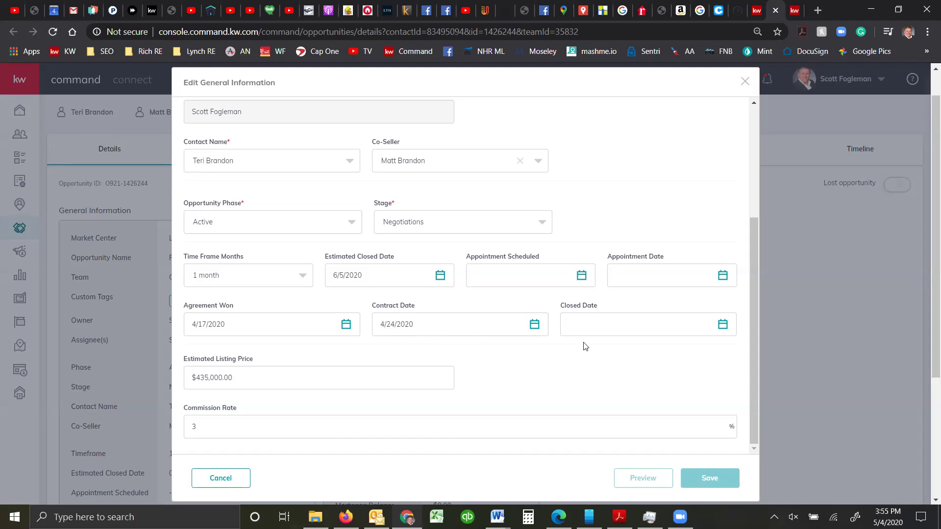
{"action": "left_click", "coordinate": [601, 325]}
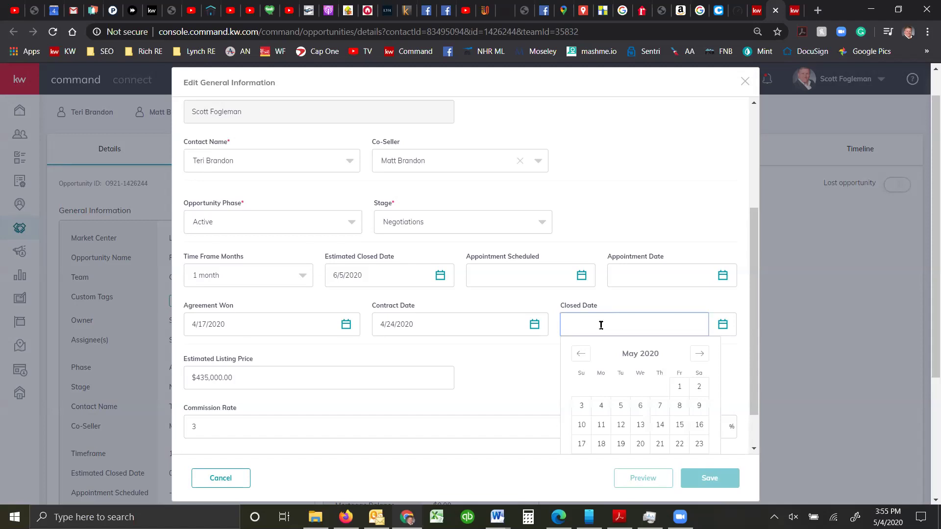
{"action": "scroll", "coordinate": [589, 231], "scroll_direction": "up", "scroll_amount": 4}
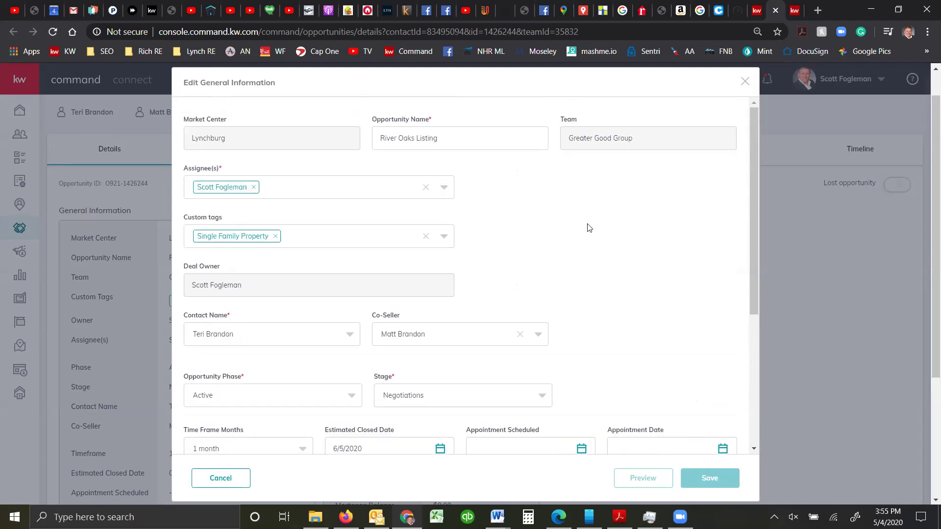
{"action": "scroll", "coordinate": [590, 231], "scroll_direction": "down", "scroll_amount": 5}
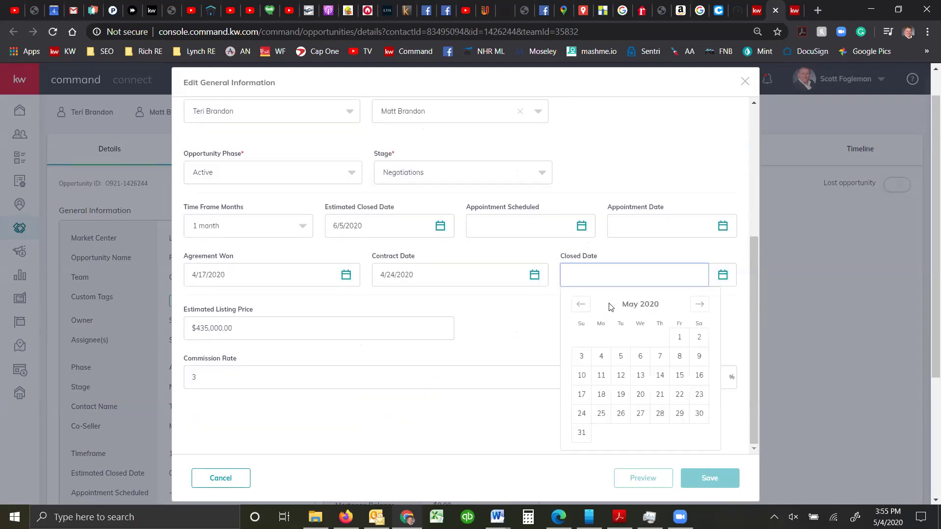
{"action": "left_click", "coordinate": [698, 307]}
{"action": "left_click", "coordinate": [680, 340]}
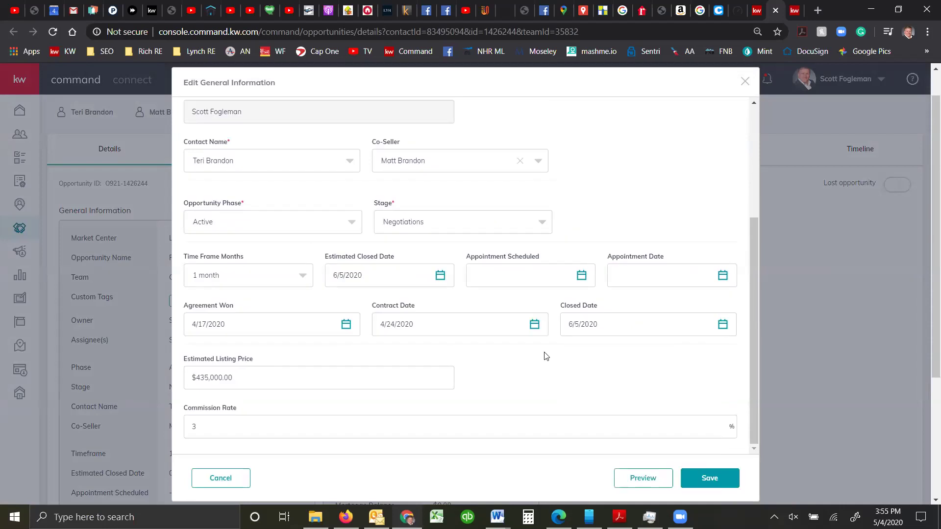
{"action": "scroll", "coordinate": [539, 359], "scroll_direction": "down", "scroll_amount": 3}
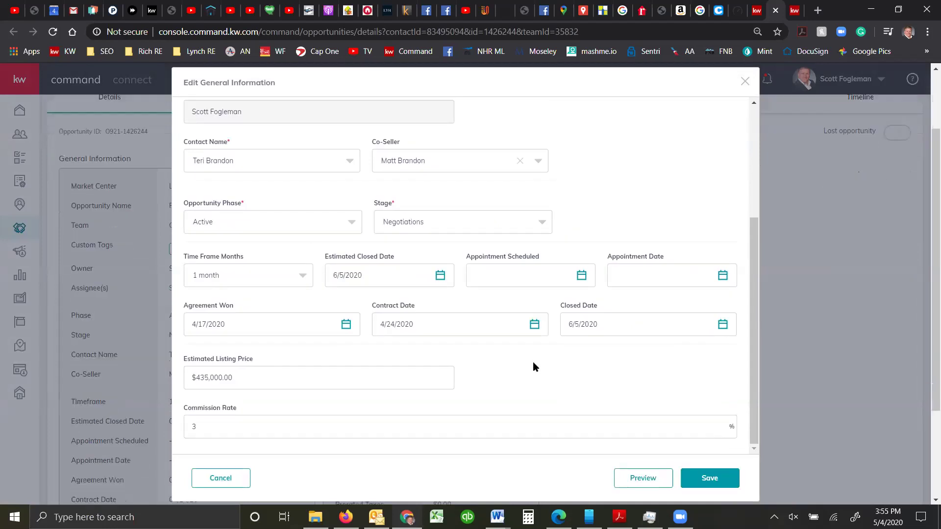
{"action": "left_click", "coordinate": [711, 479]}
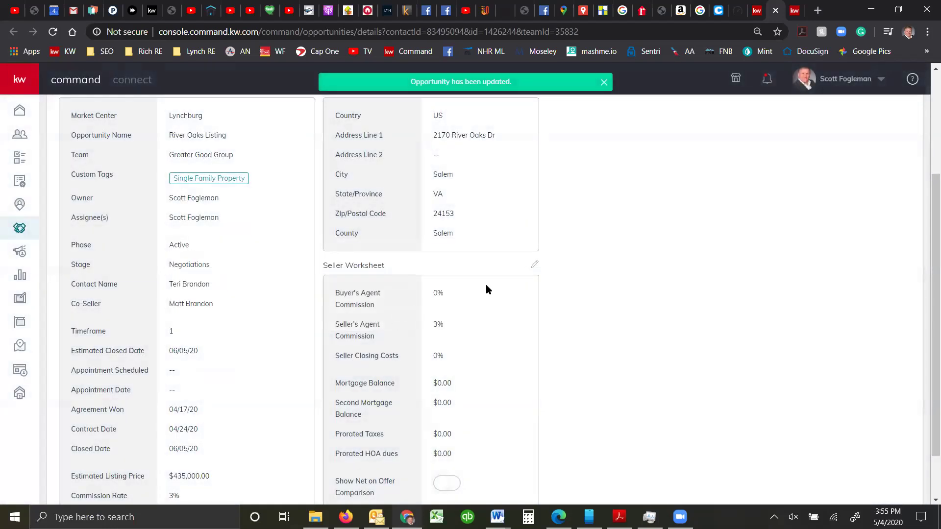
Go to the River Oaks Listing's Seller Profile to reach its Documents checklist
{"action": "scroll", "coordinate": [489, 283], "scroll_direction": "up", "scroll_amount": 3}
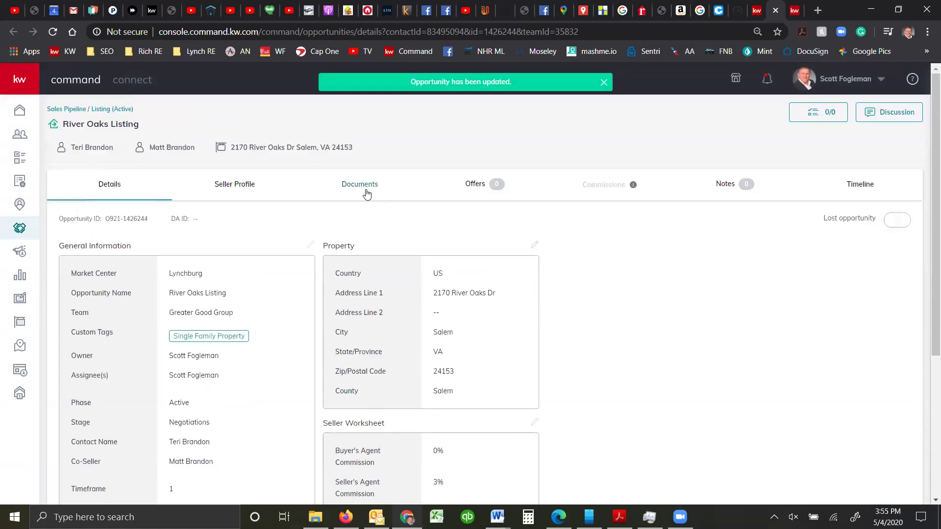
{"action": "left_click", "coordinate": [255, 194]}
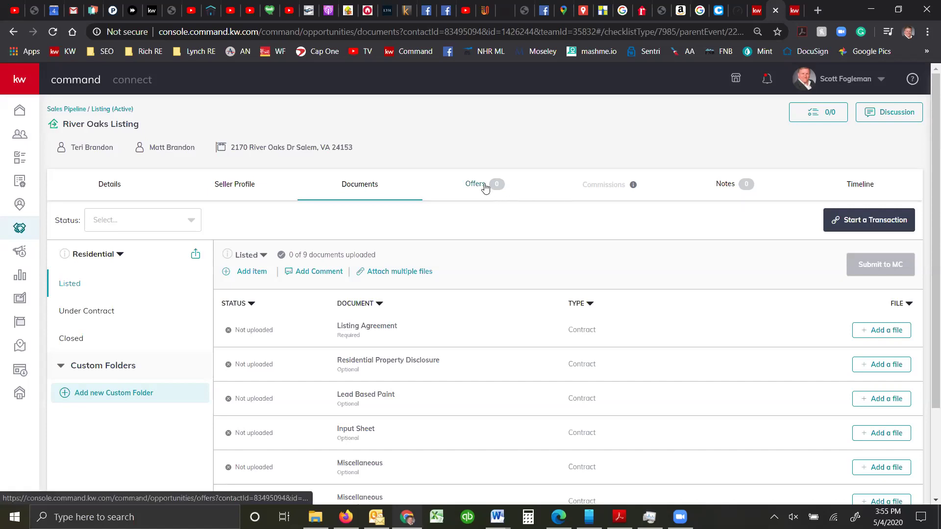
On the Offers tab, create 'Initial Offer' with a 6/5/2020 close date and advance to Parties
{"action": "left_click", "coordinate": [482, 186]}
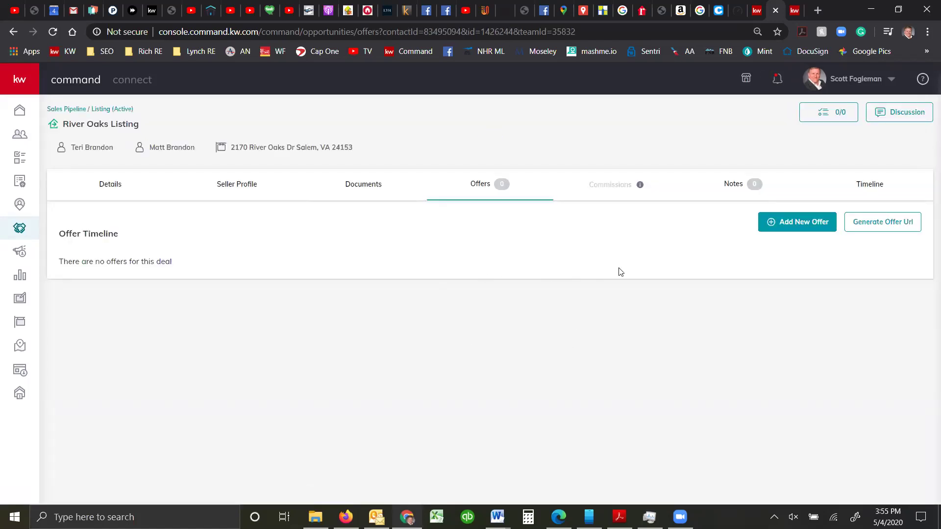
{"action": "left_click", "coordinate": [804, 223]}
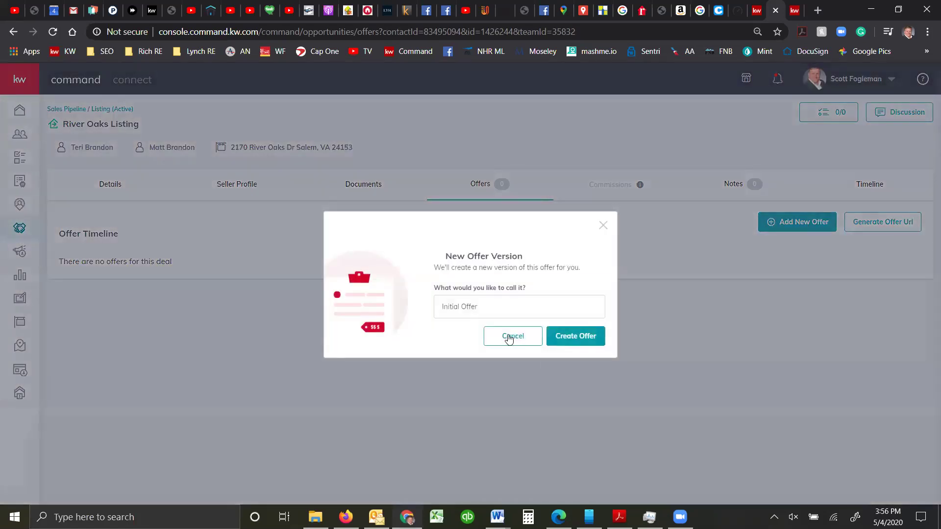
{"action": "left_click", "coordinate": [572, 336]}
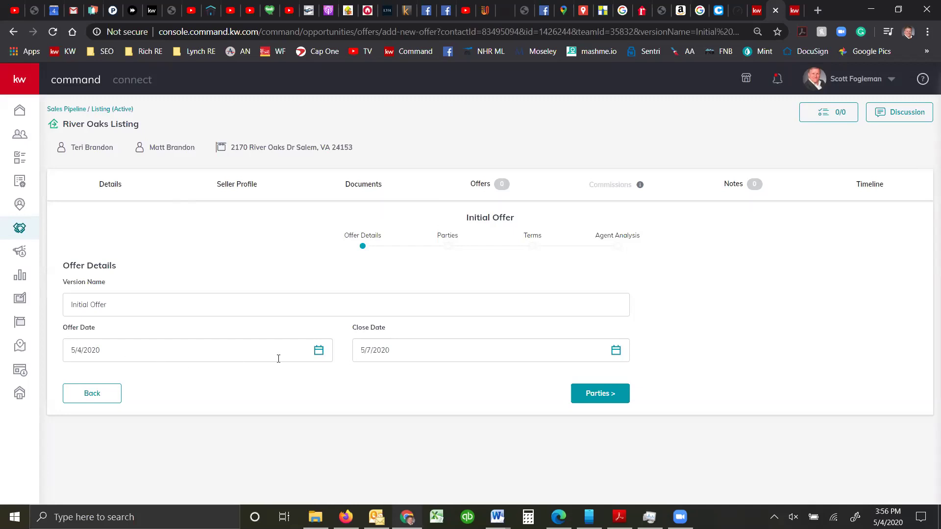
{"action": "left_click", "coordinate": [614, 354]}
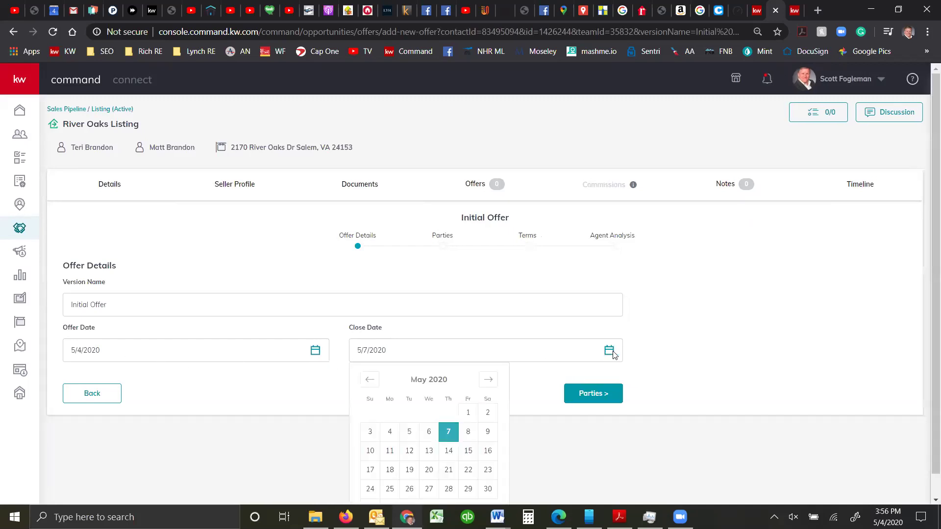
{"action": "left_click", "coordinate": [488, 380]}
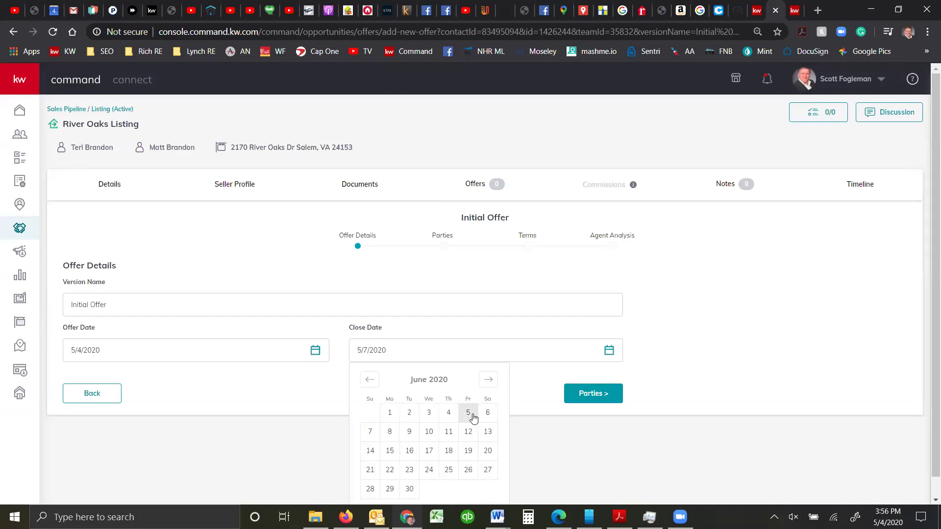
{"action": "left_click", "coordinate": [468, 412]}
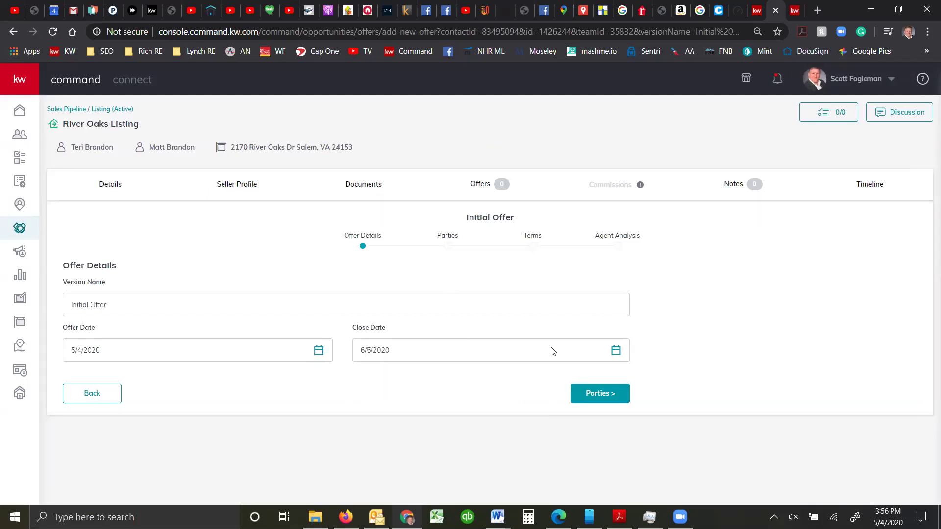
{"action": "left_click", "coordinate": [602, 393]}
Enter the buyer's full name on the Initial Offer's Parties step
{"action": "scroll", "coordinate": [170, 271], "scroll_direction": "down", "scroll_amount": 1}
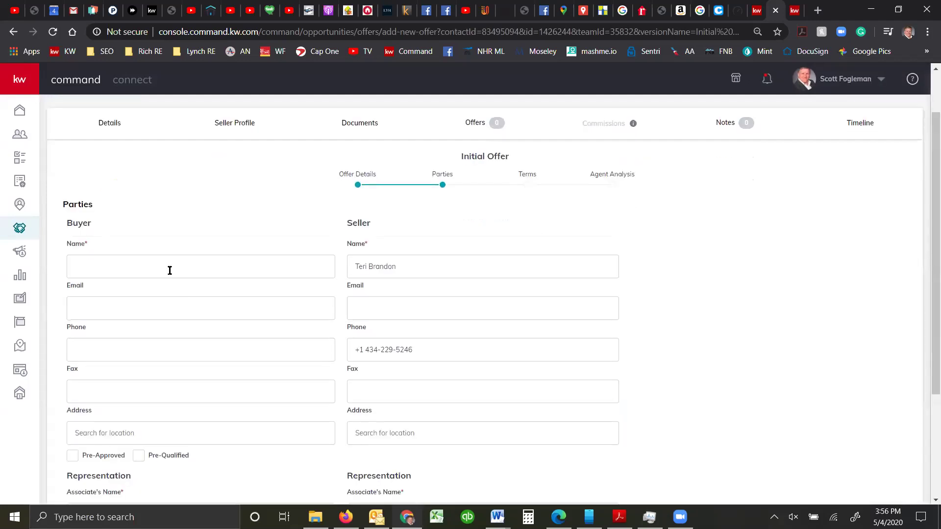
{"action": "left_click", "coordinate": [120, 272]}
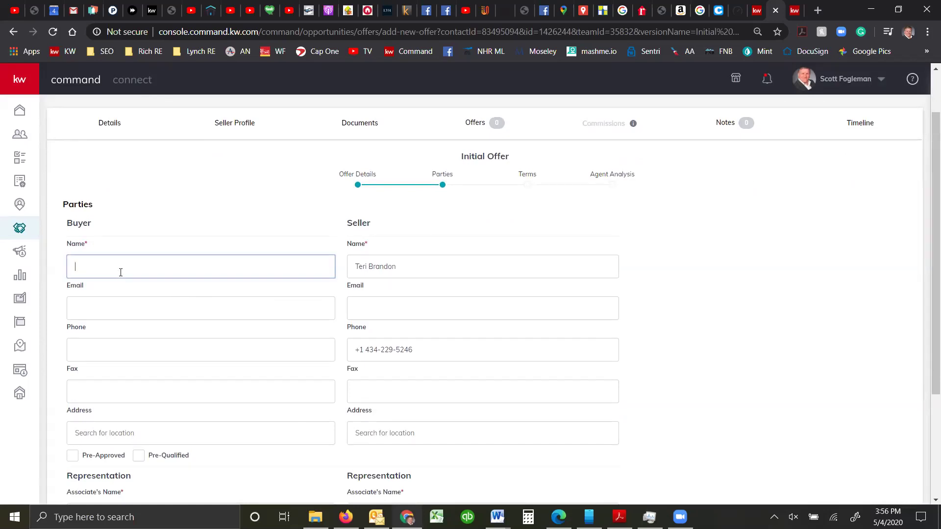
{"action": "type", "text": "John Buyr"}
{"action": "scroll", "coordinate": [98, 289], "scroll_direction": "down", "scroll_amount": 2}
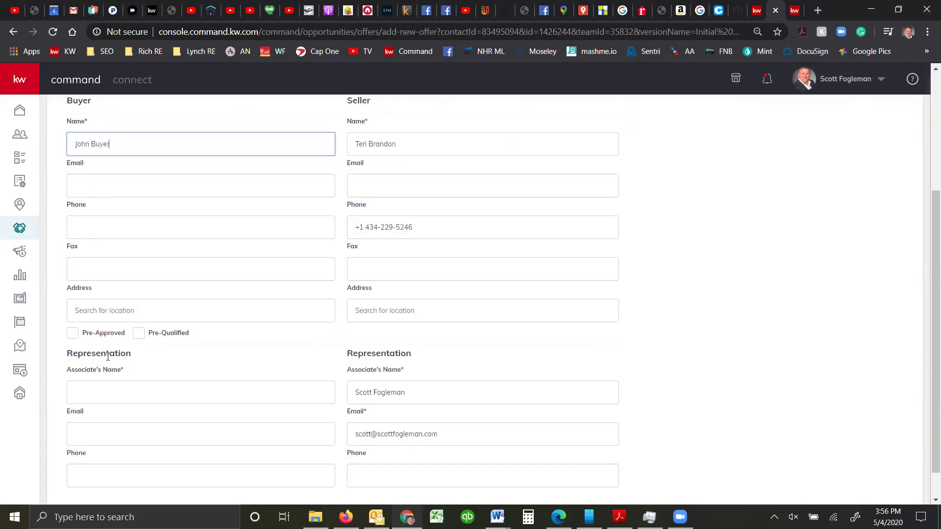
{"action": "scroll", "coordinate": [111, 365], "scroll_direction": "down", "scroll_amount": 1}
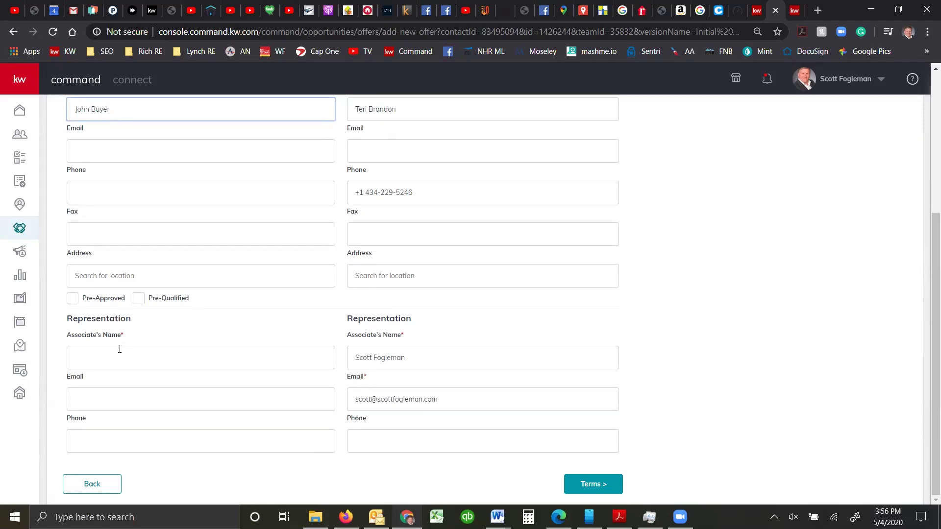
{"action": "left_click", "coordinate": [586, 485]}
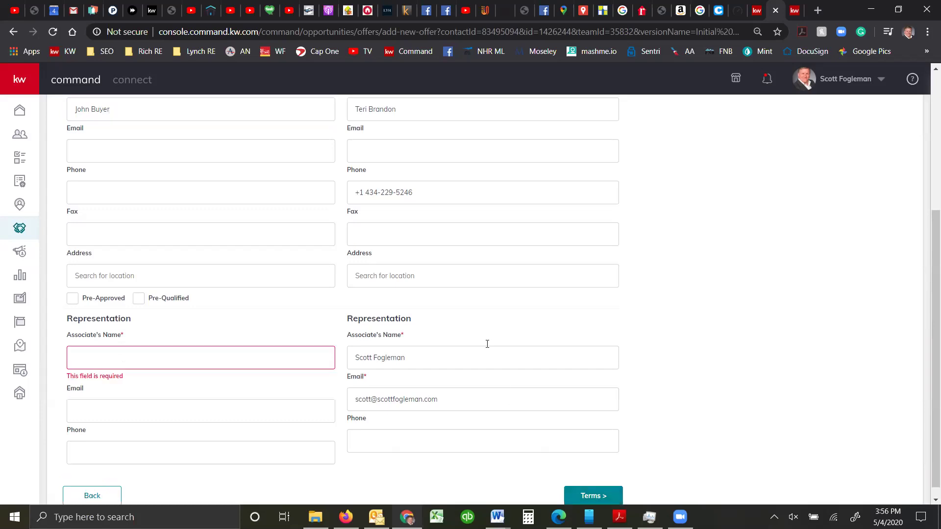
Correct the buyer's Associate's Name field to the representing agent's name
{"action": "left_click", "coordinate": [98, 367]}
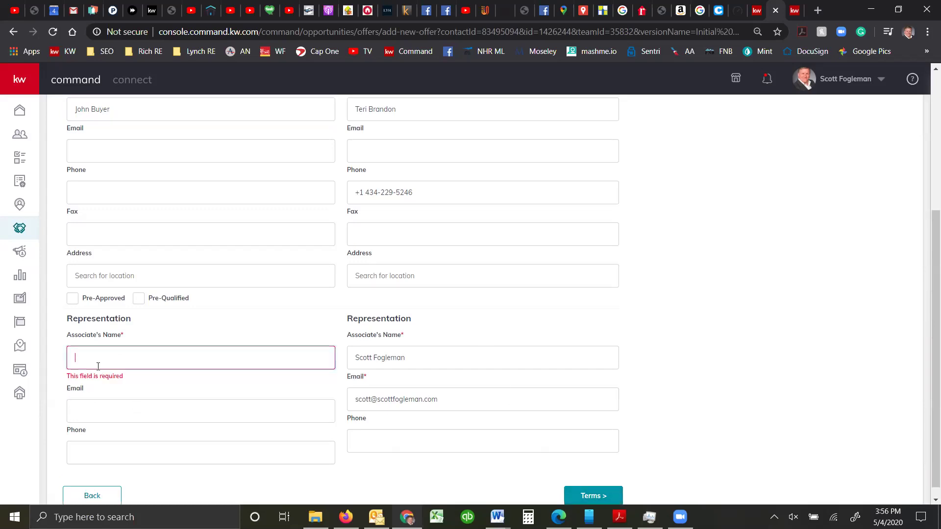
{"action": "type", "text": "Nann"}
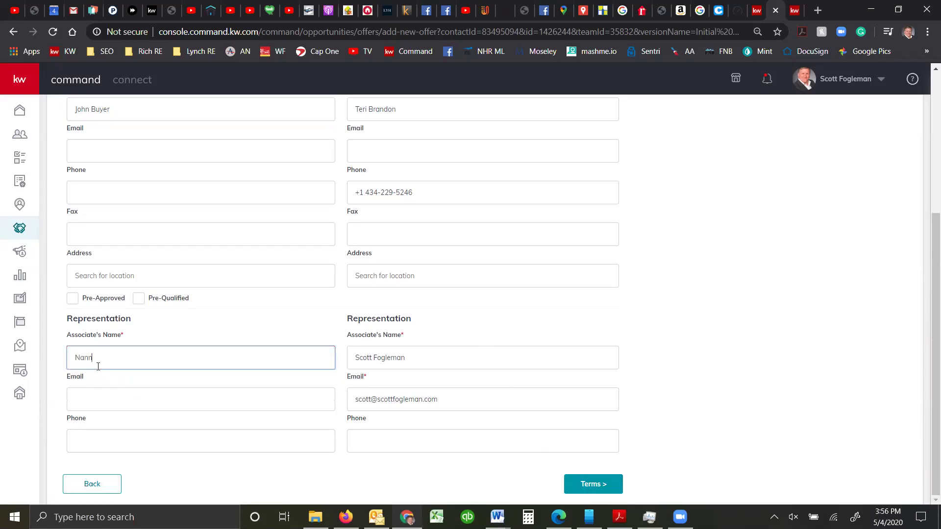
{"action": "type", "text": "et"}
{"action": "key", "text": "BackSpace"}
{"action": "key", "text": "BackSpace"}
{"action": "key", "text": "BackSpace"}
{"action": "key", "text": "BackSpace"}
{"action": "key", "text": "BackSpace"}
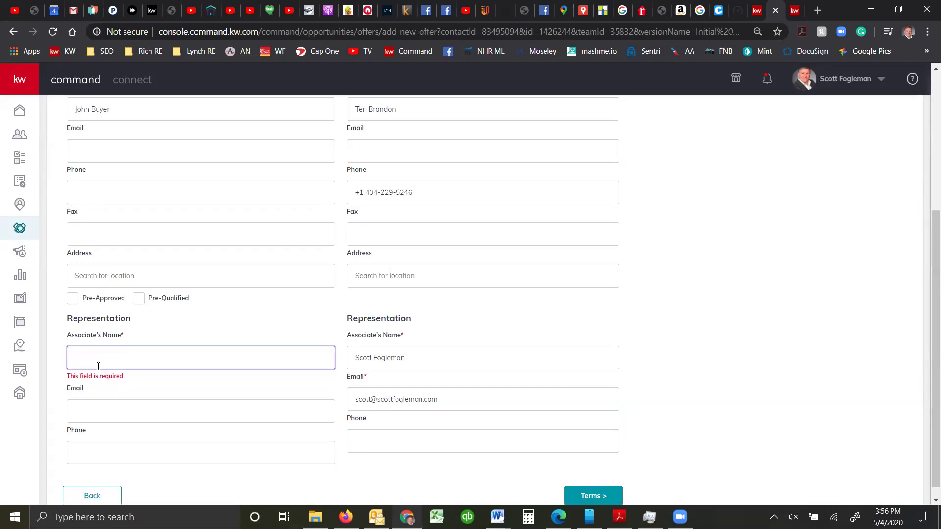
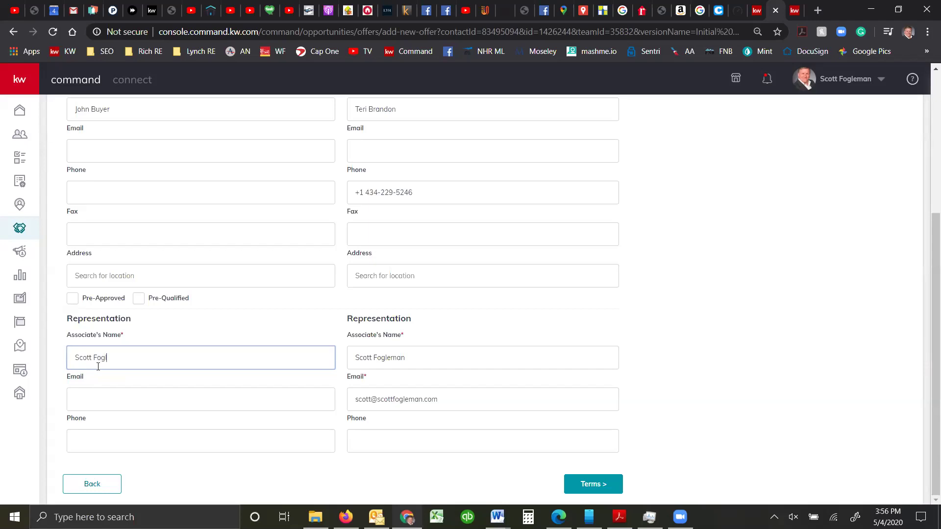
{"action": "left_click", "coordinate": [207, 399]}
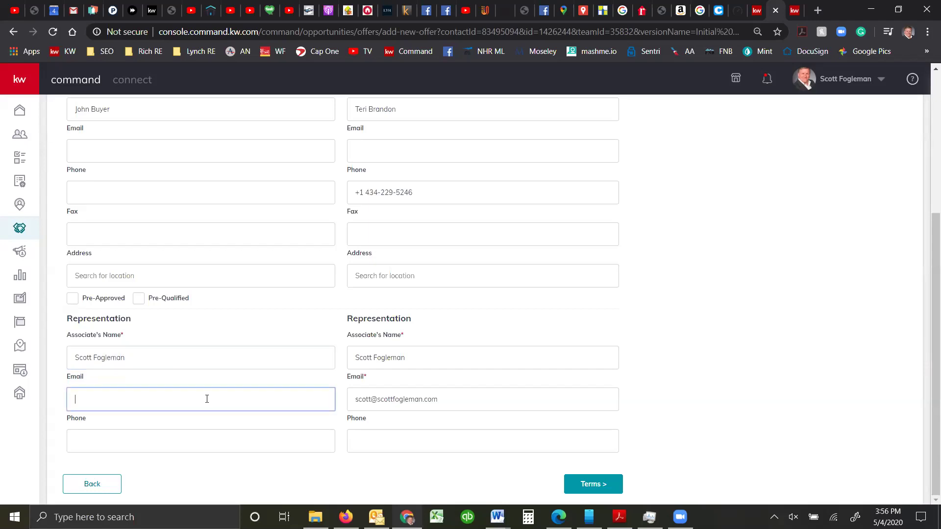
Enter the offer terms with $100,000 cash and $335,000 financed
{"action": "left_click", "coordinate": [600, 484]}
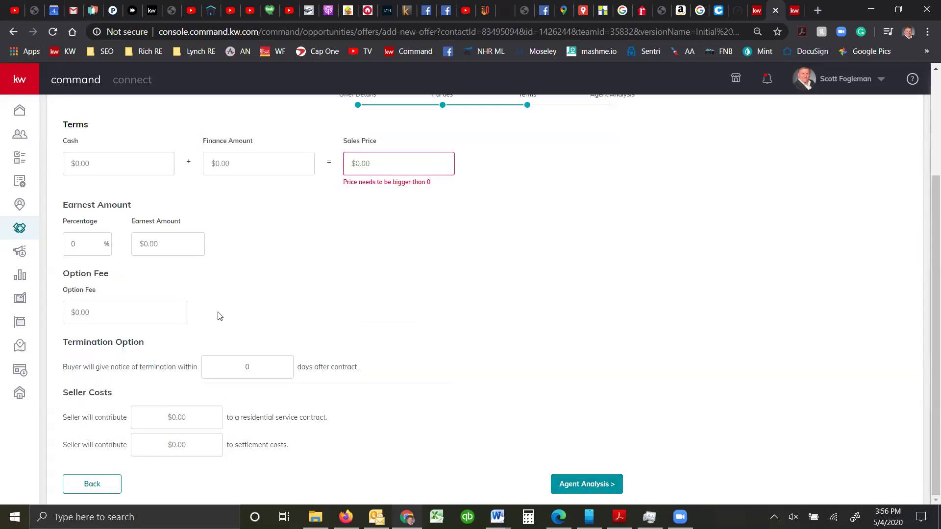
{"action": "scroll", "coordinate": [291, 289], "scroll_direction": "up", "scroll_amount": 3}
{"action": "left_click", "coordinate": [355, 287]}
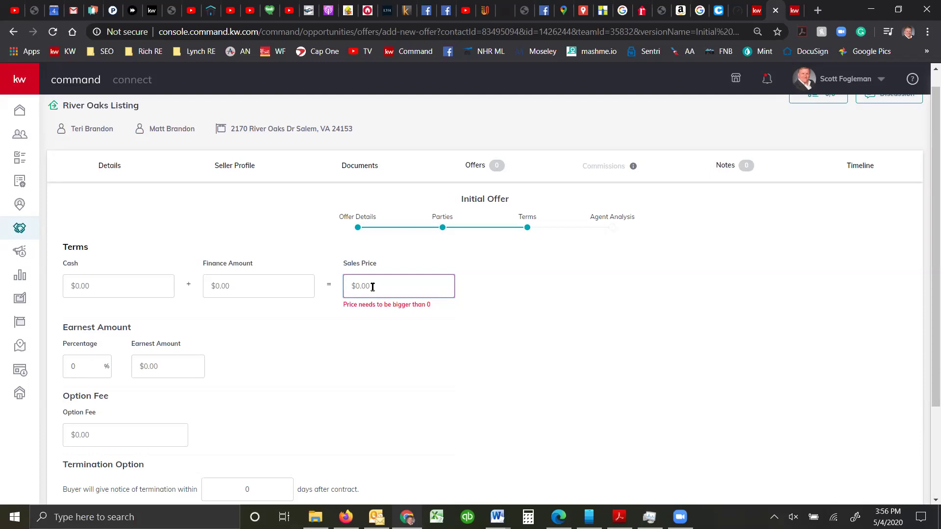
{"action": "left_click", "coordinate": [117, 285]}
{"action": "left_click", "coordinate": [223, 286]}
{"action": "type", "text": "4"}
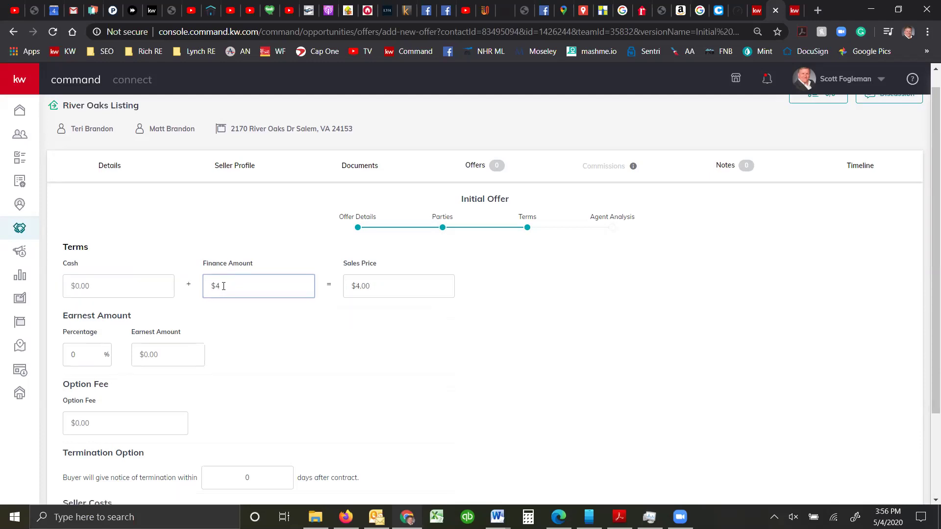
{"action": "left_click", "coordinate": [74, 287]}
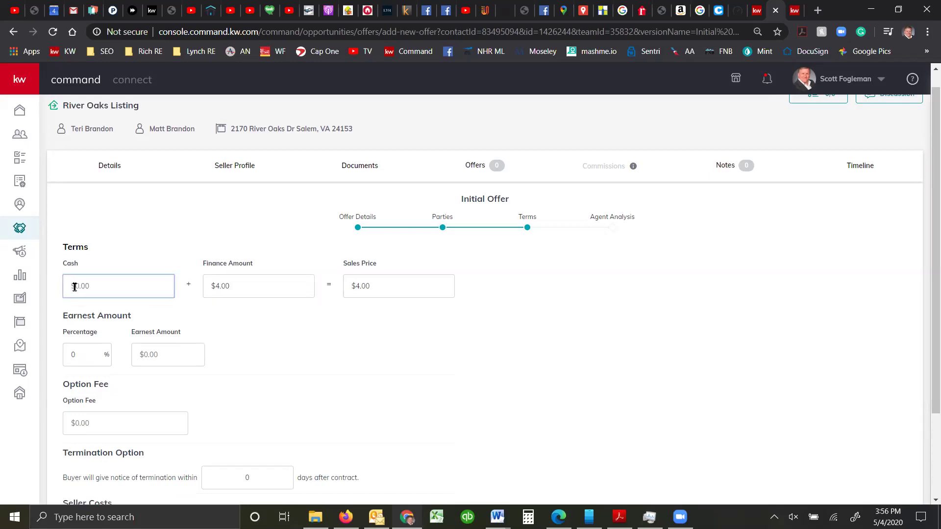
{"action": "type", "text": "1000000"}
{"action": "key", "text": "Tab"}
{"action": "type", "text": "33"}
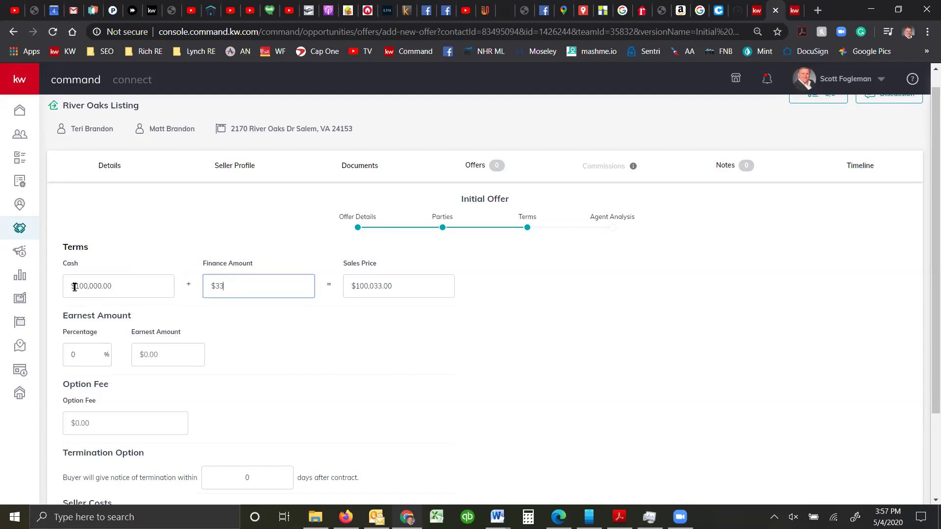
{"action": "type", "text": "5,000"}
Set earnest money to 1% ($4,350) and check the termination notice days before Agent Analysis
{"action": "scroll", "coordinate": [91, 302], "scroll_direction": "down", "scroll_amount": 1}
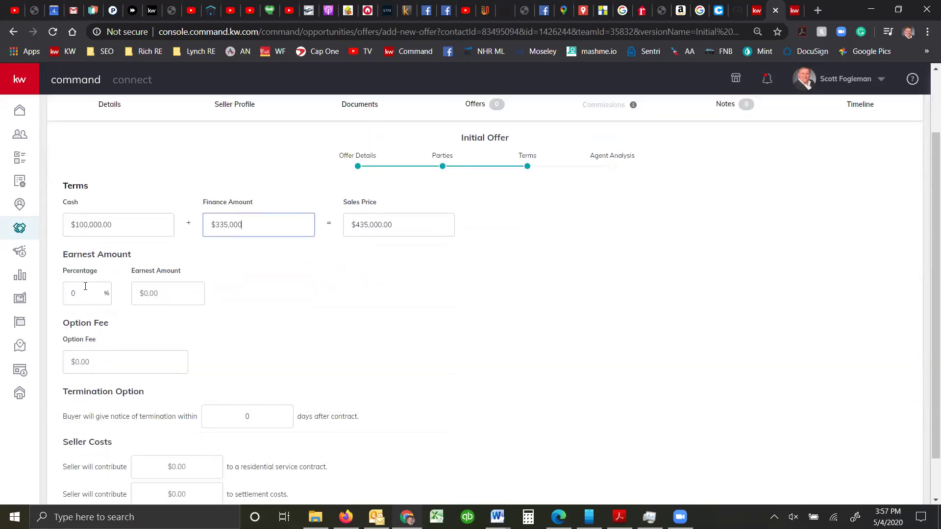
{"action": "left_click", "coordinate": [84, 292]}
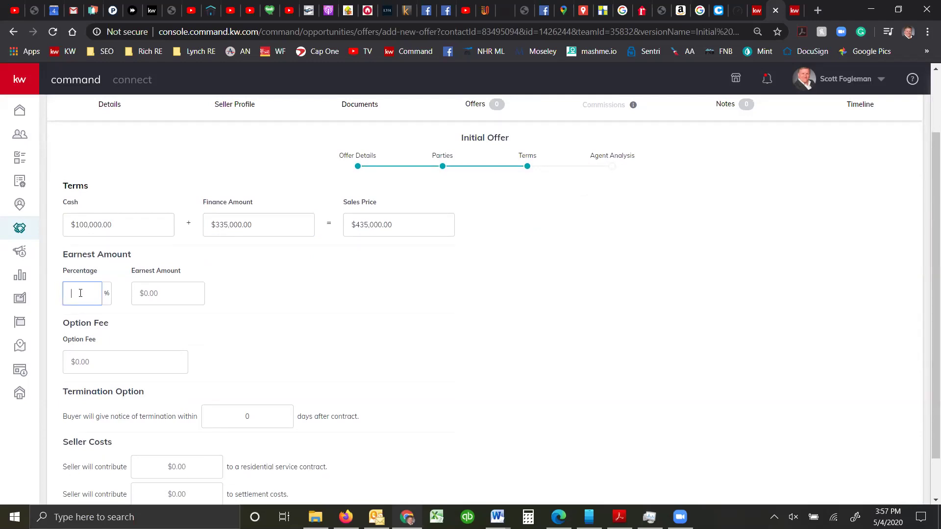
{"action": "type", "text": "1"}
{"action": "scroll", "coordinate": [149, 328], "scroll_direction": "down", "scroll_amount": 1}
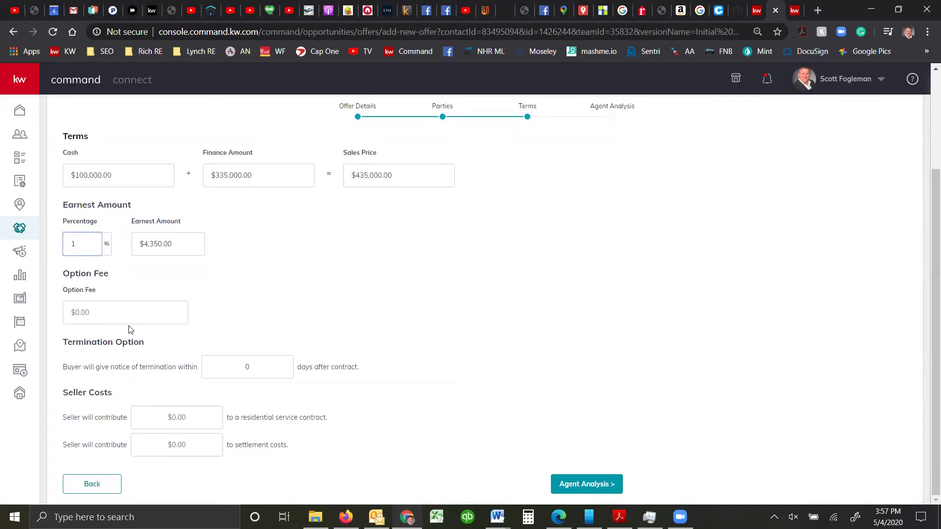
{"action": "left_click", "coordinate": [250, 367]}
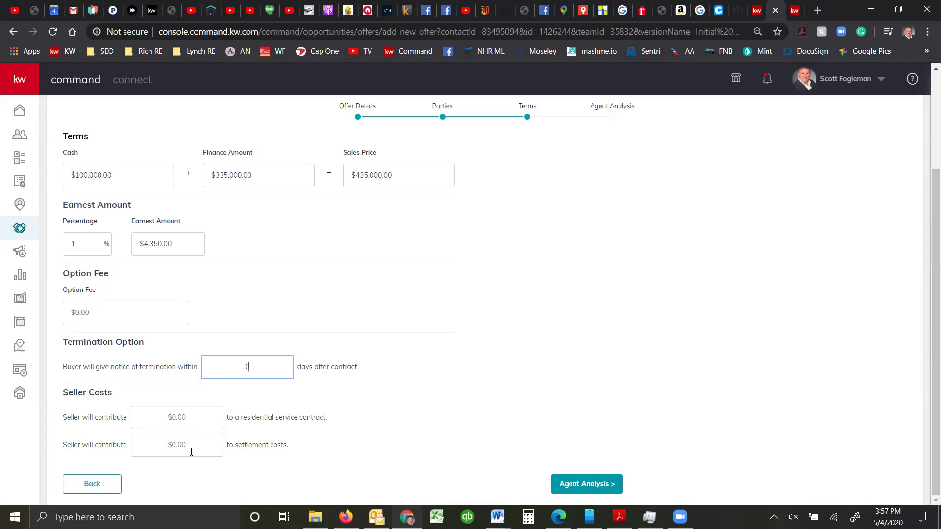
{"action": "scroll", "coordinate": [282, 397], "scroll_direction": "up", "scroll_amount": 3}
{"action": "scroll", "coordinate": [337, 343], "scroll_direction": "down", "scroll_amount": 3}
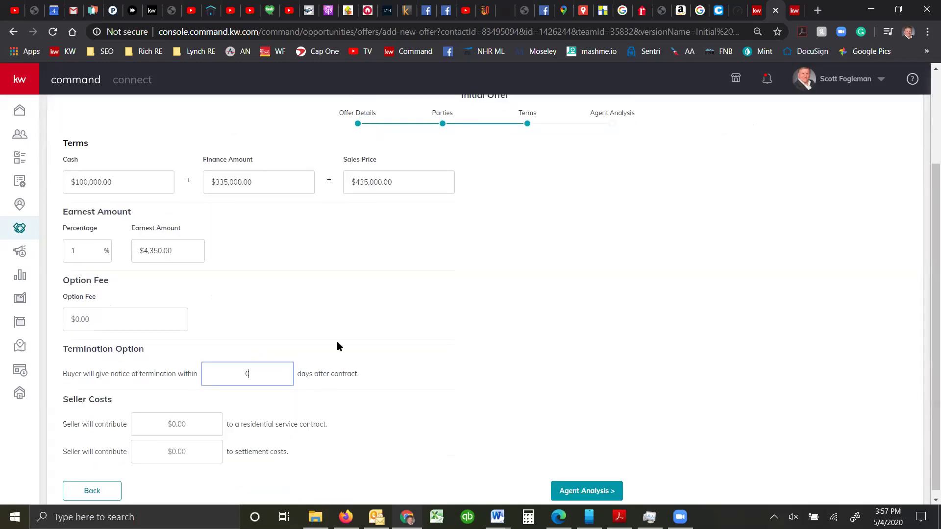
{"action": "left_click", "coordinate": [587, 487]}
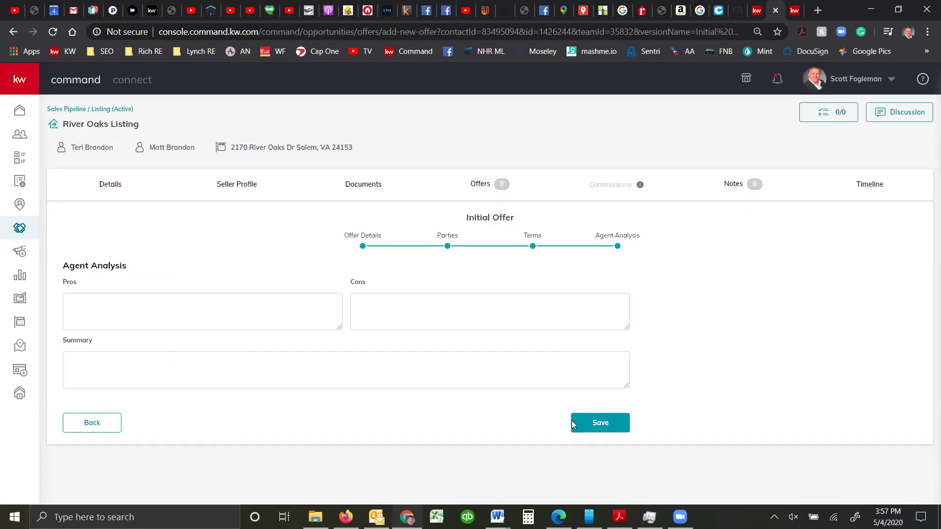
Save the Initial Offer and accept it on the Offer Timeline
{"action": "left_click", "coordinate": [597, 423]}
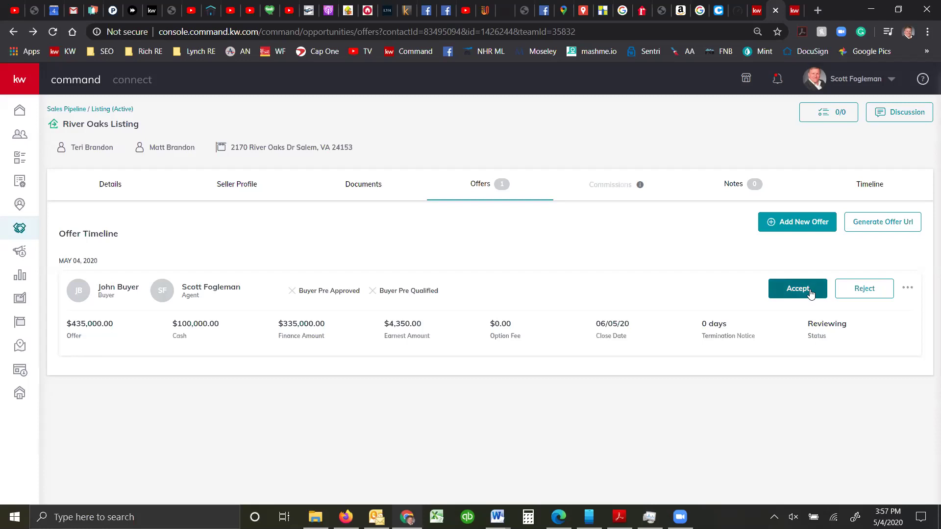
{"action": "left_click", "coordinate": [811, 293]}
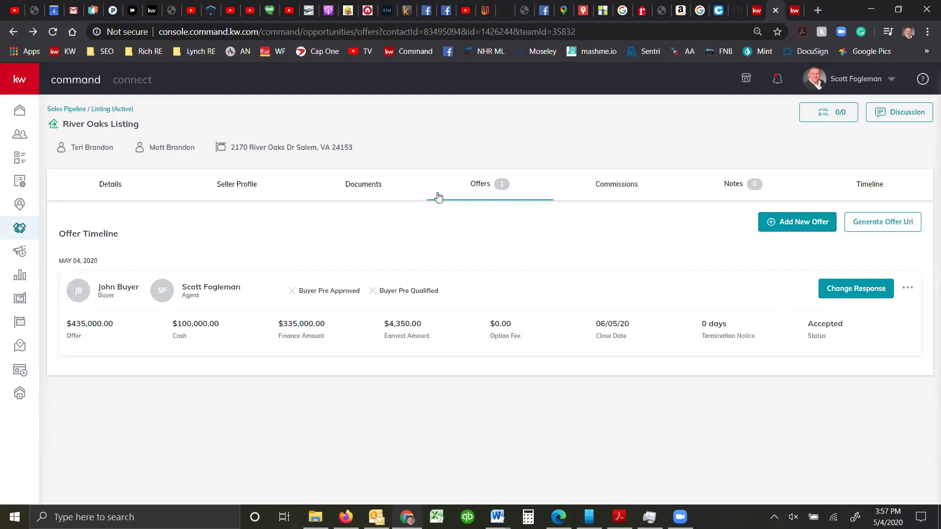
Review the accepted offer's commission breakdown: $13,050 total commission and $8,352 agent check amount
{"action": "left_click", "coordinate": [602, 184]}
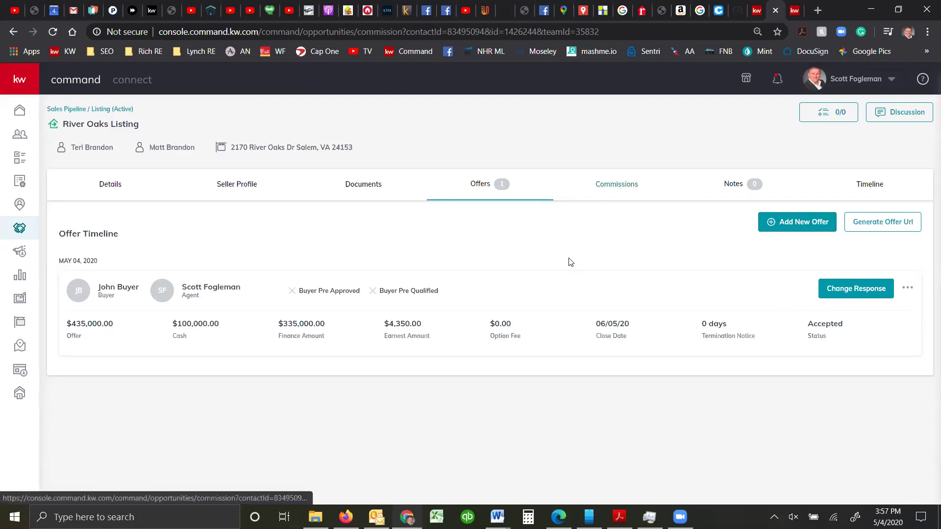
{"action": "scroll", "coordinate": [335, 285], "scroll_direction": "down", "scroll_amount": 1}
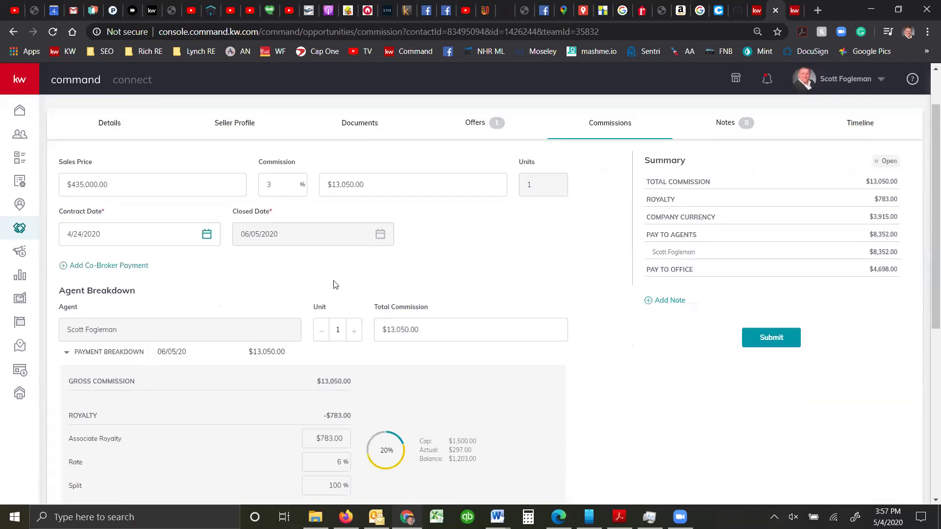
{"action": "scroll", "coordinate": [323, 277], "scroll_direction": "down", "scroll_amount": 5}
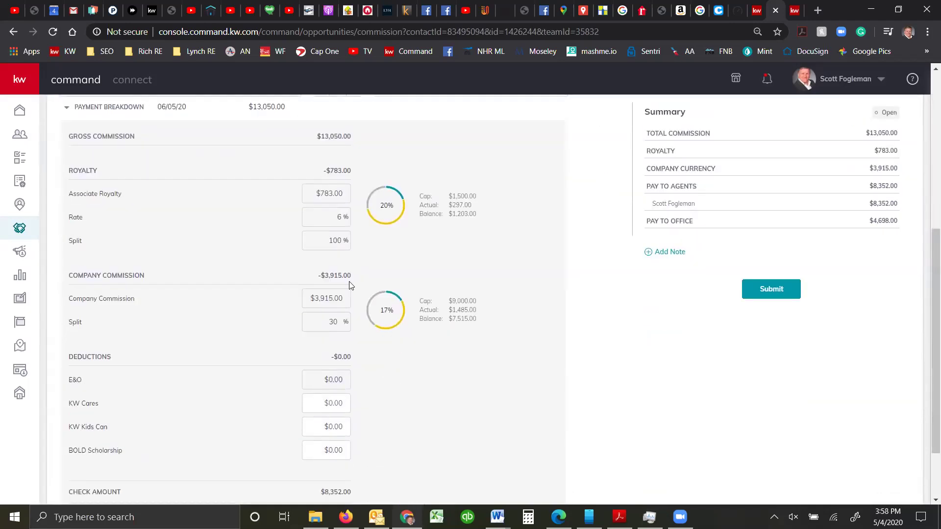
{"action": "scroll", "coordinate": [351, 286], "scroll_direction": "down", "scroll_amount": 2}
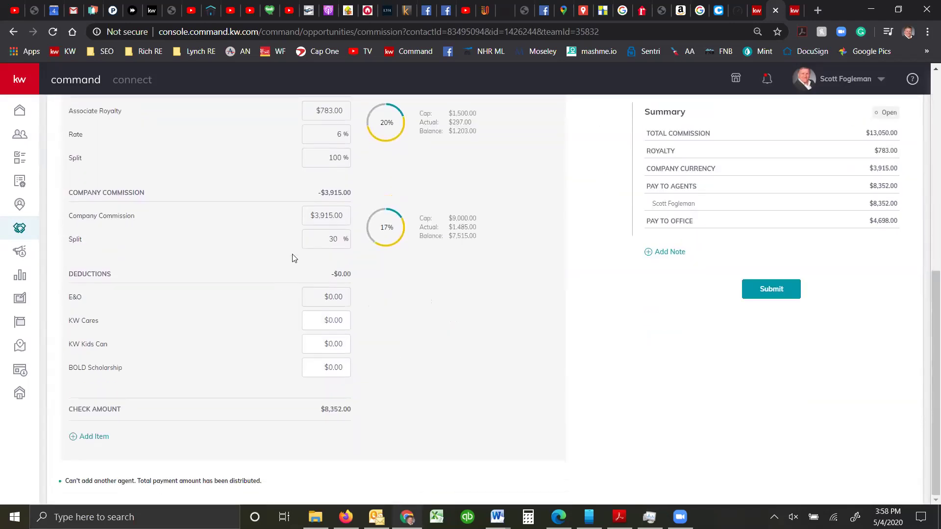
{"action": "scroll", "coordinate": [290, 257], "scroll_direction": "up", "scroll_amount": 1}
{"action": "scroll", "coordinate": [290, 257], "scroll_direction": "up", "scroll_amount": 6}
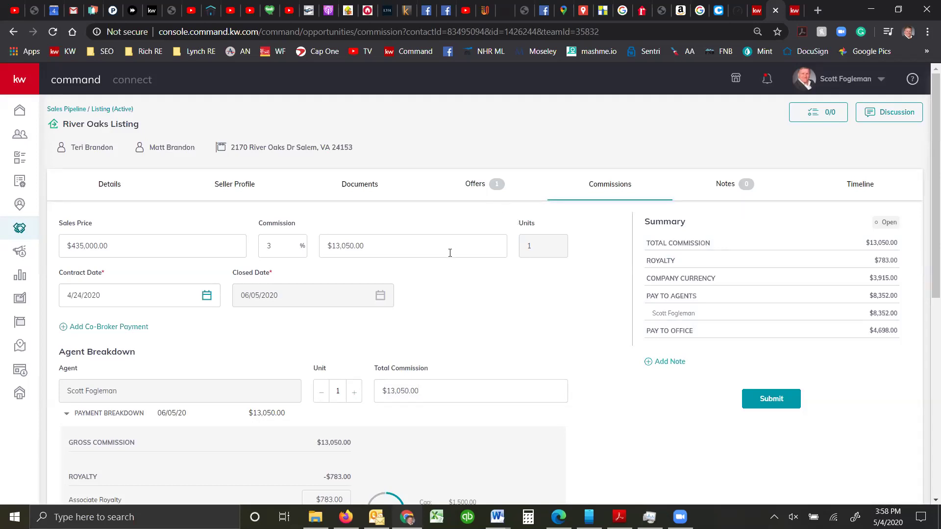
{"action": "scroll", "coordinate": [447, 253], "scroll_direction": "down", "scroll_amount": 3}
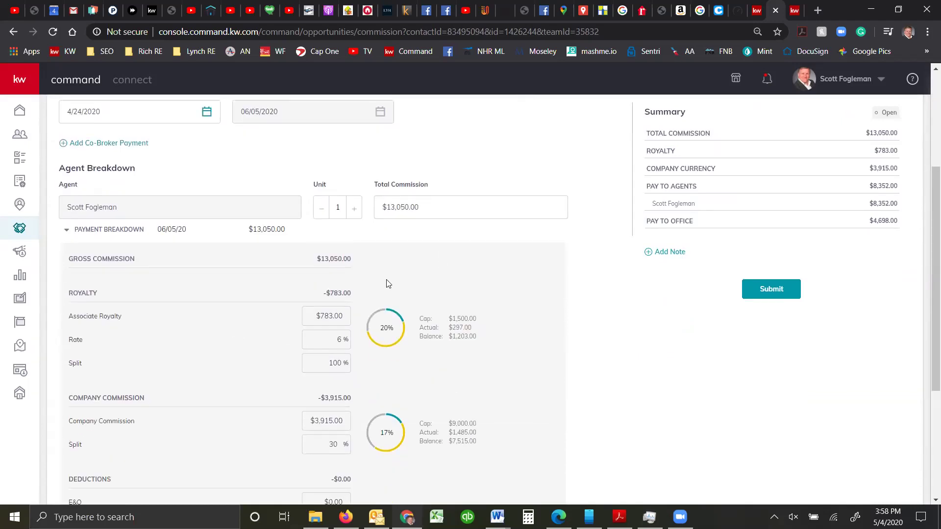
{"action": "scroll", "coordinate": [385, 283], "scroll_direction": "down", "scroll_amount": 3}
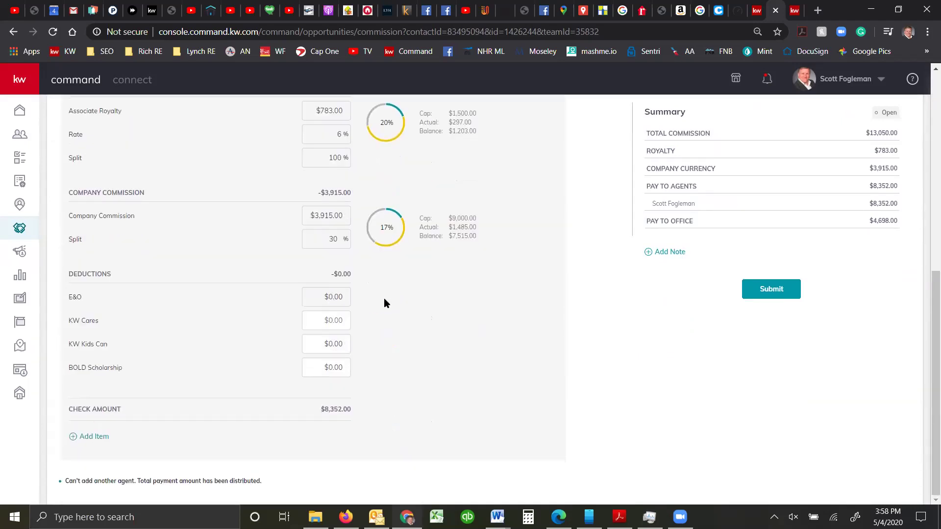
{"action": "left_click", "coordinate": [75, 436]}
{"action": "left_click", "coordinate": [391, 243]}
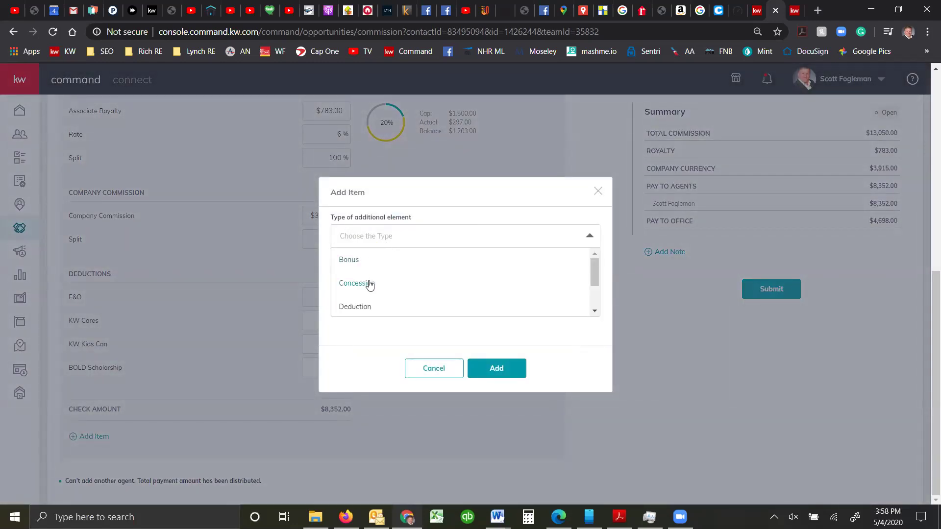
{"action": "scroll", "coordinate": [411, 294], "scroll_direction": "down", "scroll_amount": 1}
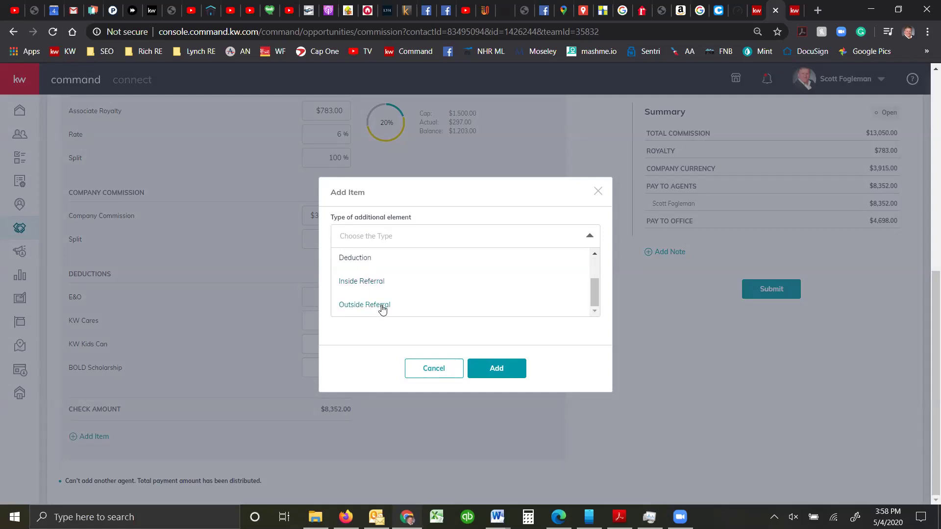
{"action": "left_click", "coordinate": [381, 306]}
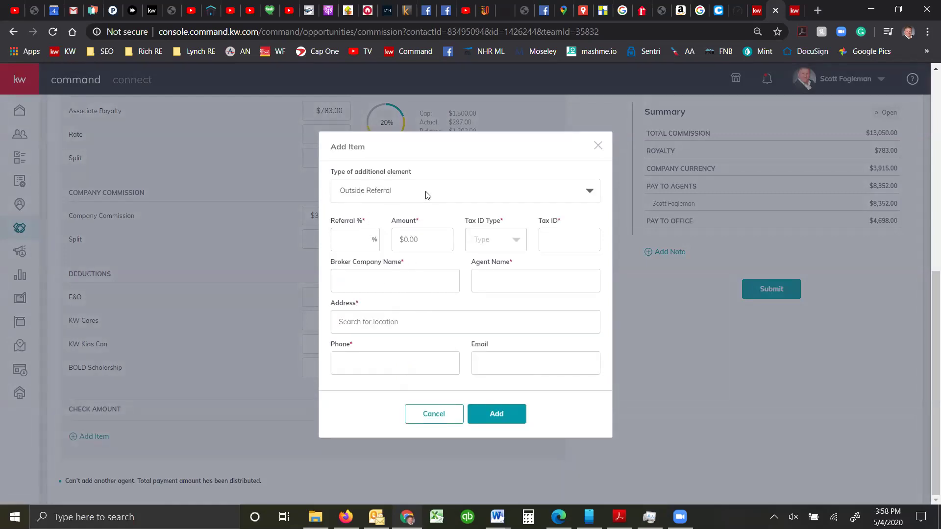
{"action": "left_click", "coordinate": [360, 239]}
{"action": "type", "text": "25"}
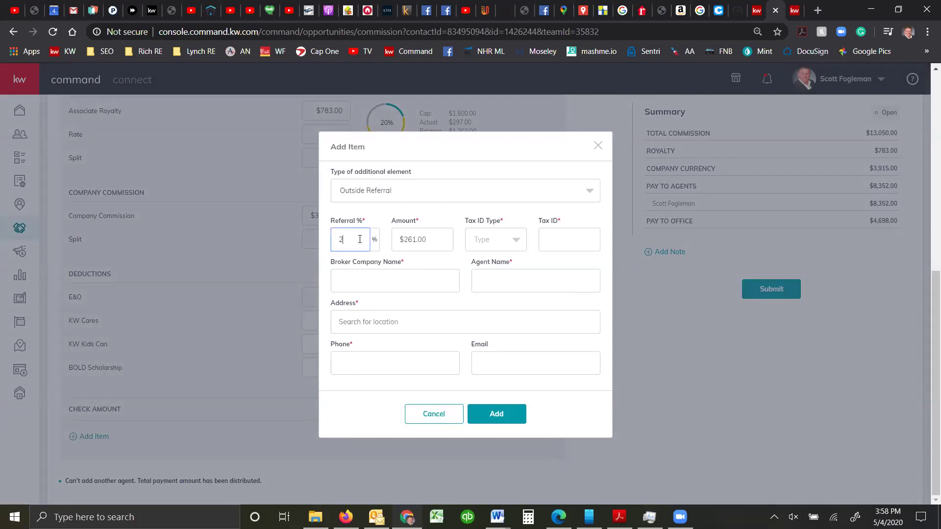
{"action": "left_click", "coordinate": [409, 283]}
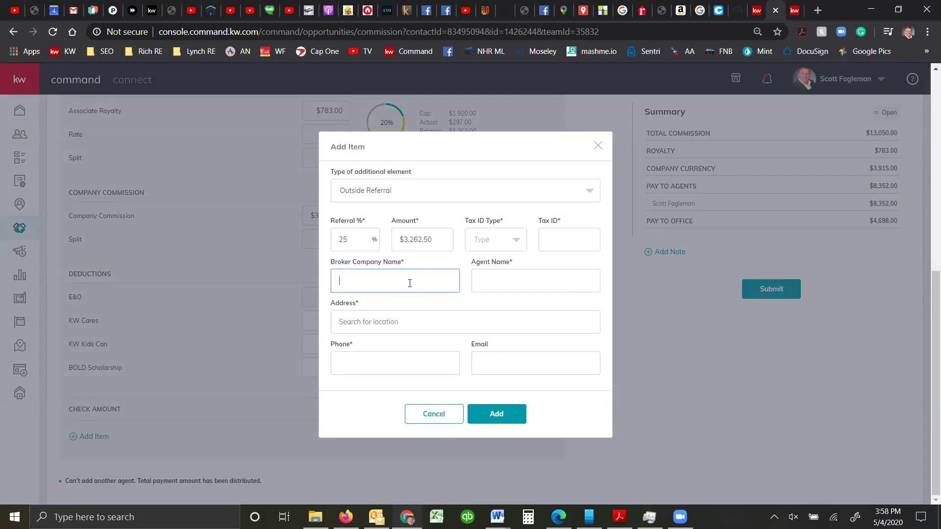
{"action": "left_click", "coordinate": [555, 241]}
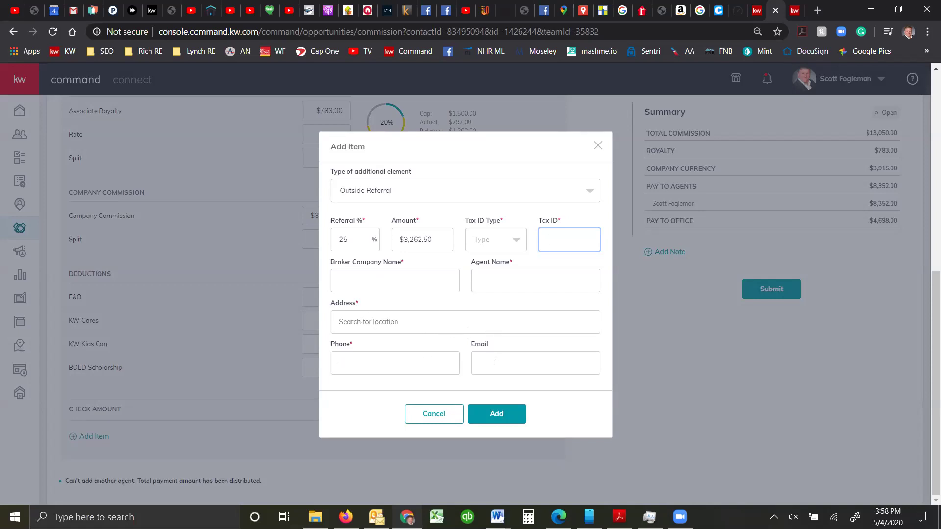
{"action": "left_click", "coordinate": [434, 415]}
{"action": "scroll", "coordinate": [540, 319], "scroll_direction": "up", "scroll_amount": 8}
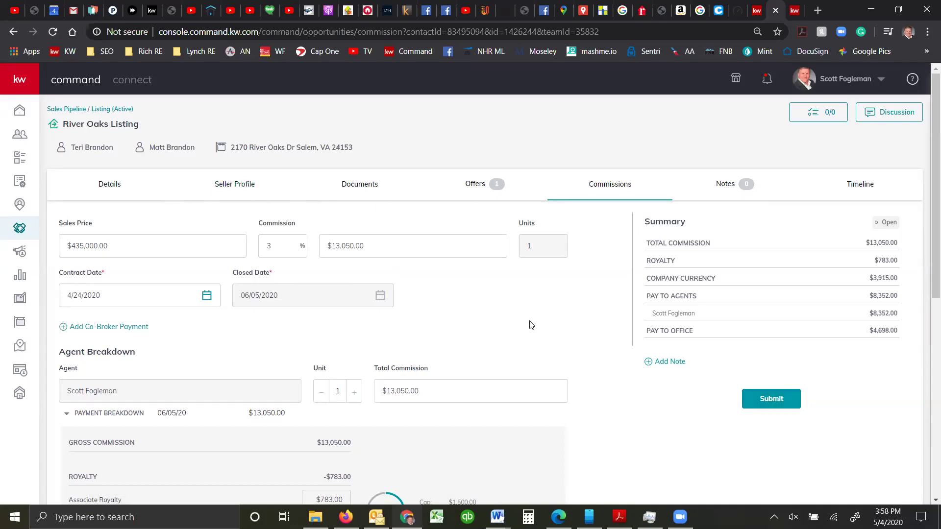
Check the opportunity's notes, then view the timeline logging the commission added and offer accepted
{"action": "left_click", "coordinate": [725, 186]}
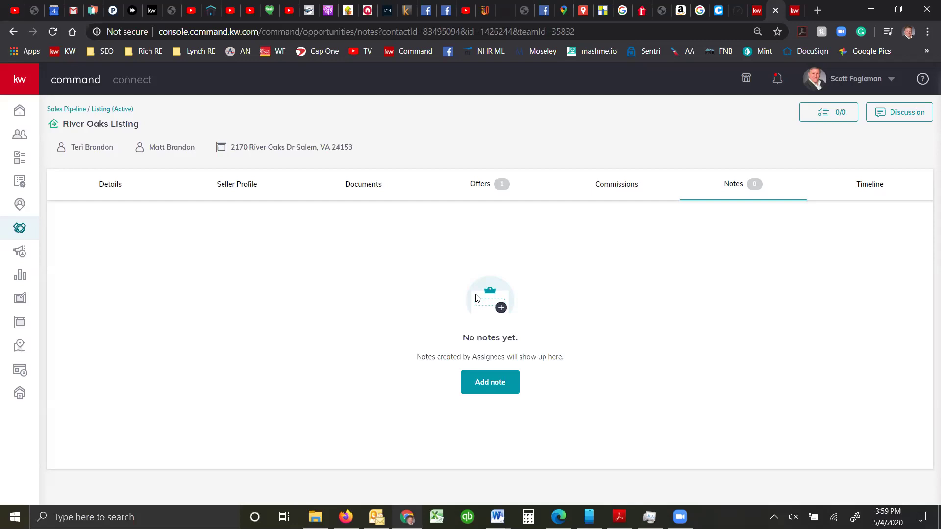
{"action": "left_click", "coordinate": [853, 193]}
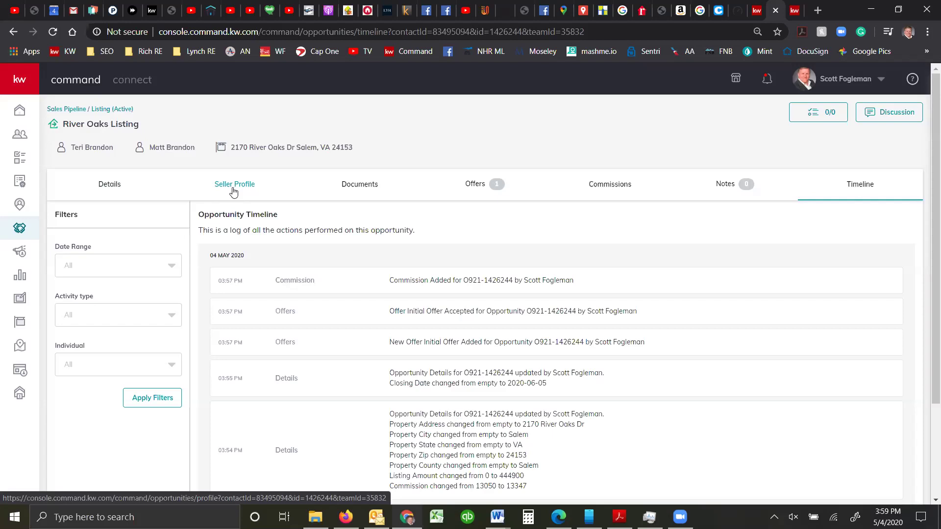
Reset the Initial Offer's accepted response and mark it rejected
{"action": "left_click", "coordinate": [491, 185]}
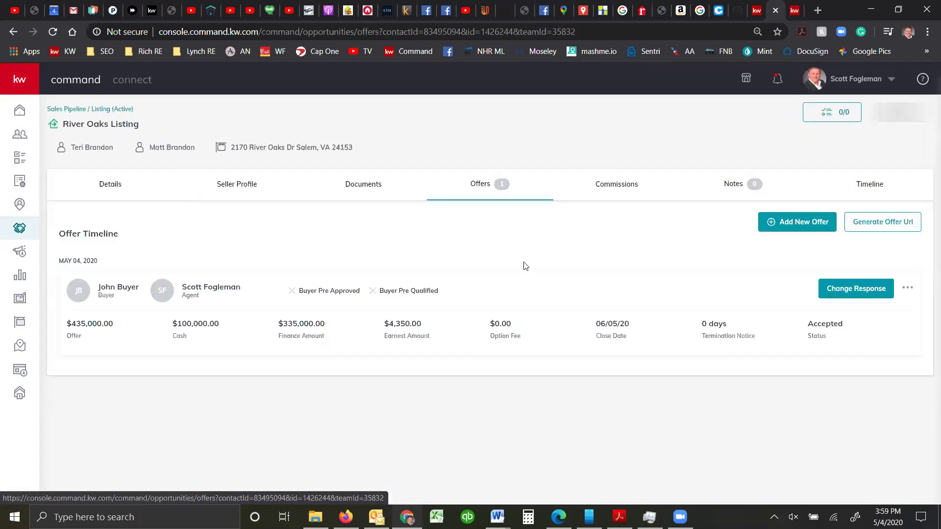
{"action": "left_click", "coordinate": [853, 289]}
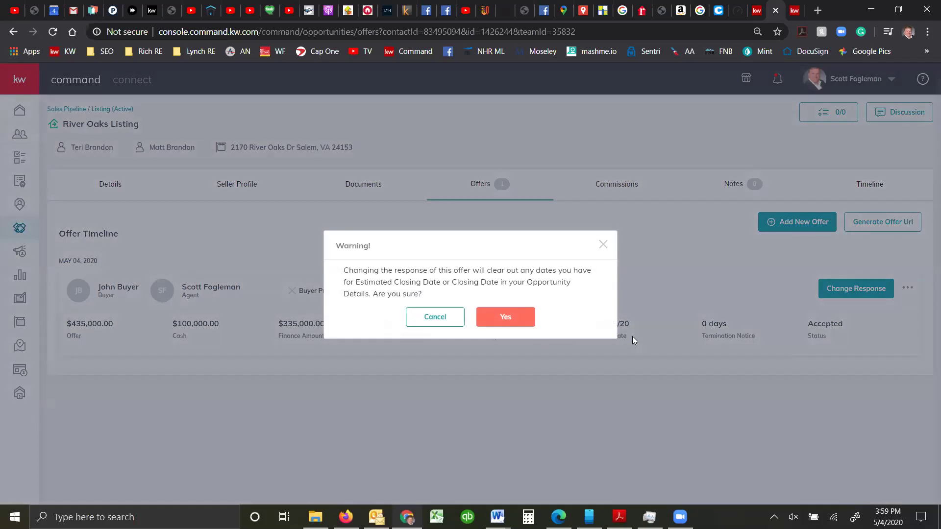
{"action": "left_click", "coordinate": [520, 325]}
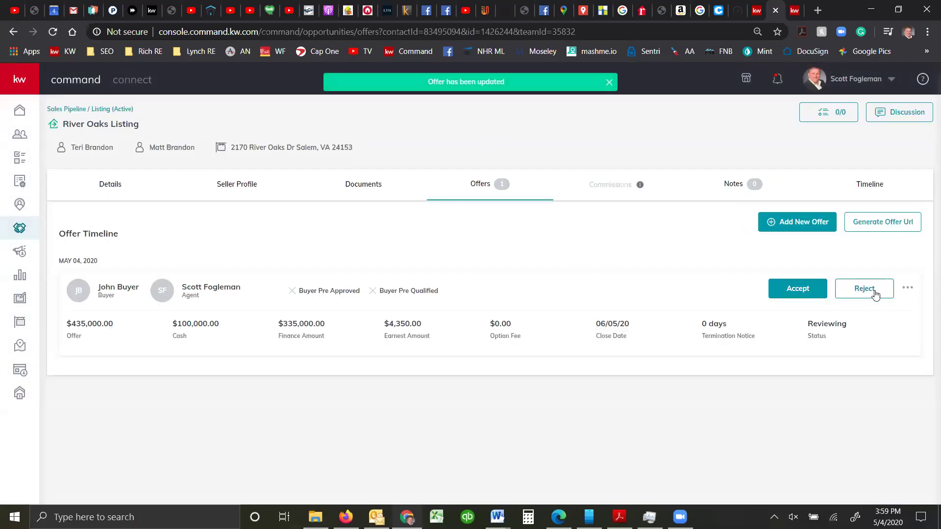
{"action": "left_click", "coordinate": [865, 289]}
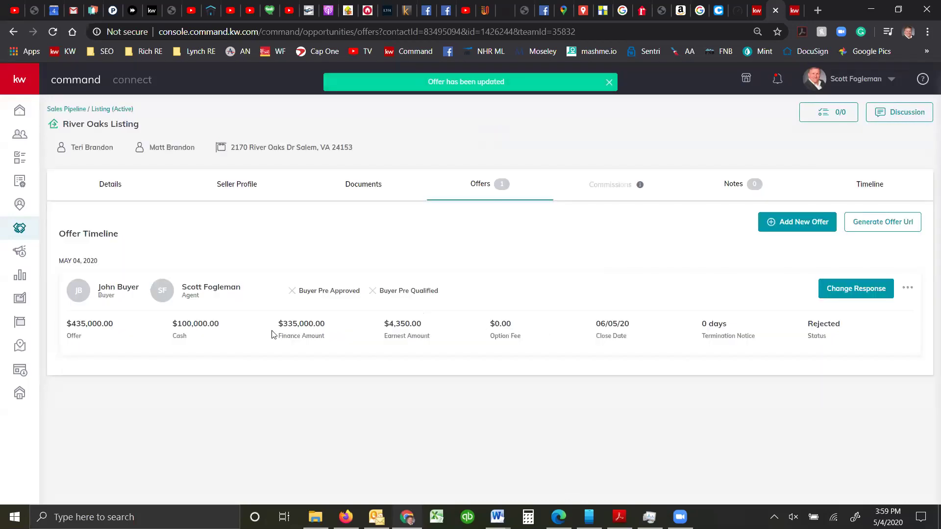
Remove the rejected Initial Offer so the deal has no offers
{"action": "left_click", "coordinate": [909, 289]}
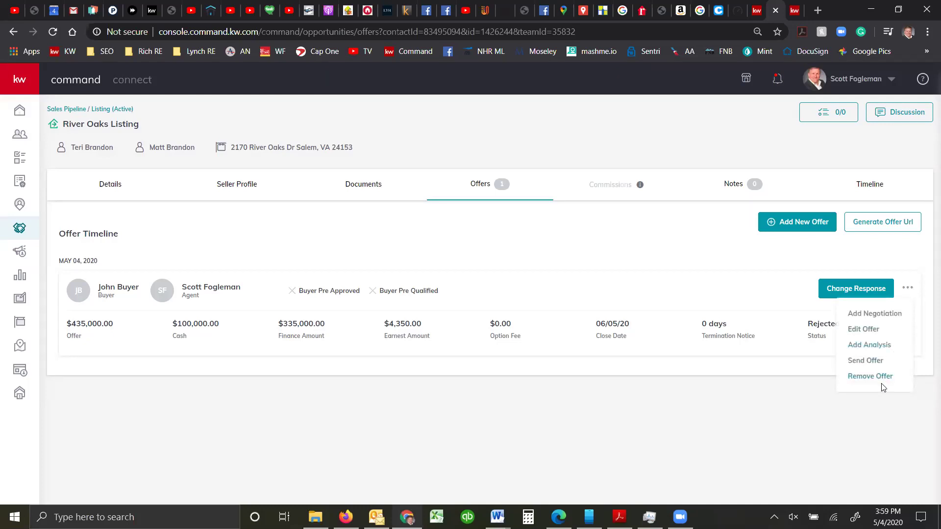
{"action": "left_click", "coordinate": [870, 376]}
{"action": "left_click", "coordinate": [463, 320]}
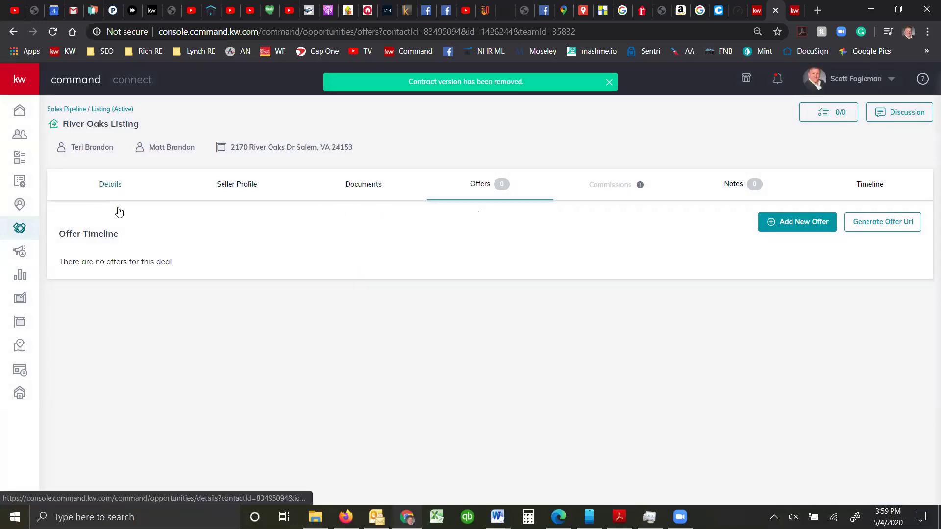
Return to River Oaks Listing's Details page, now showing 0 offers
{"action": "left_click", "coordinate": [113, 185]}
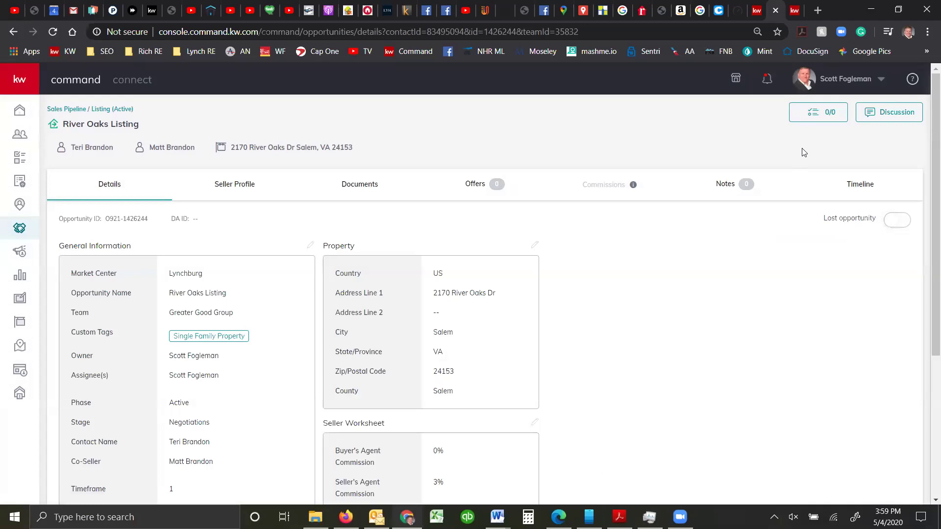